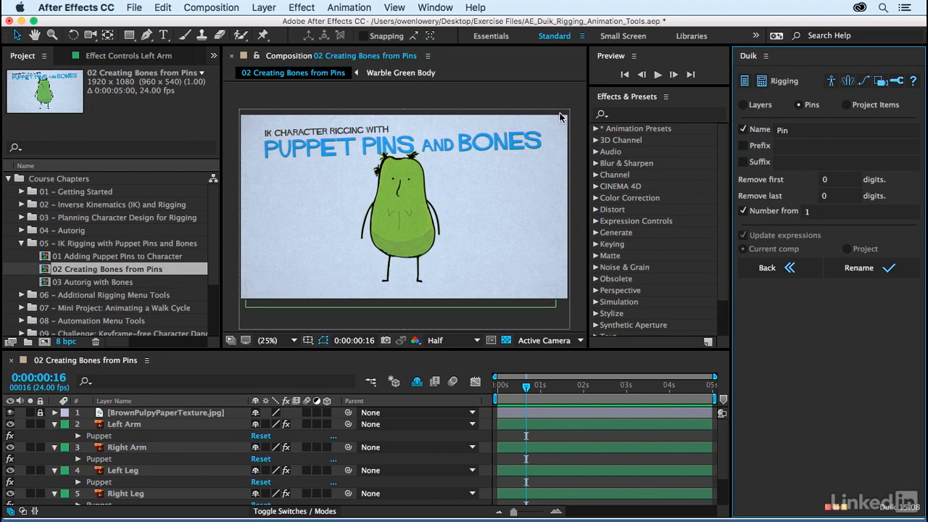
Step: Set Duik's bone type to Null in the Rigging settings and return to the rigging tools
left_click(899, 83)
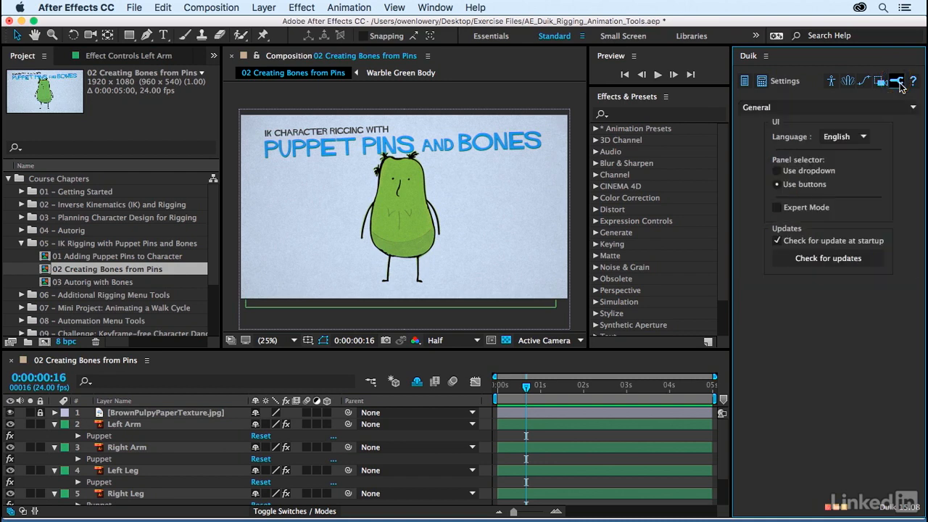
left_click(812, 110)
left_click(815, 132)
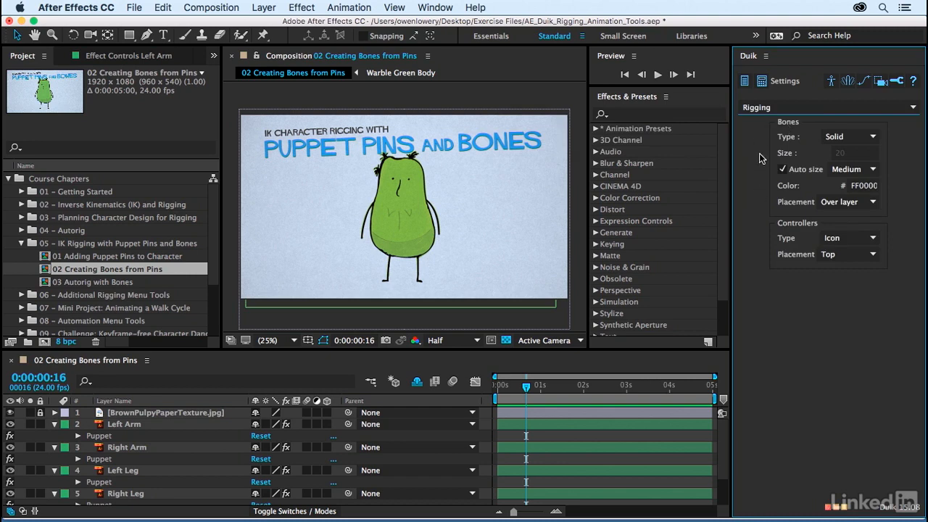
left_click(864, 138)
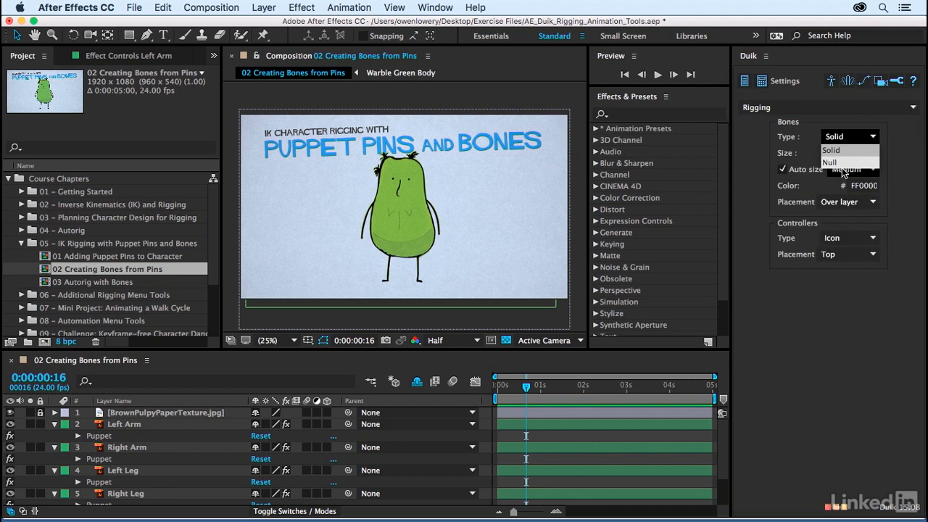
left_click(859, 163)
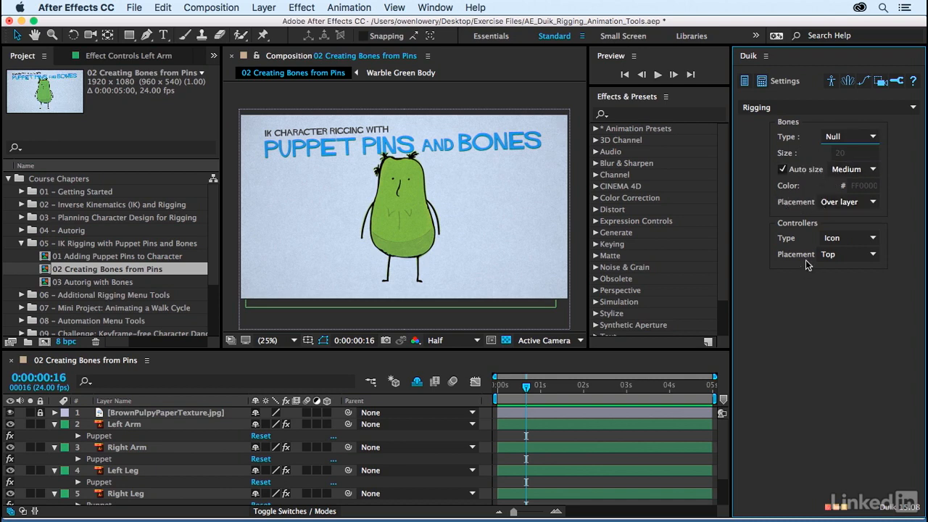
left_click(831, 82)
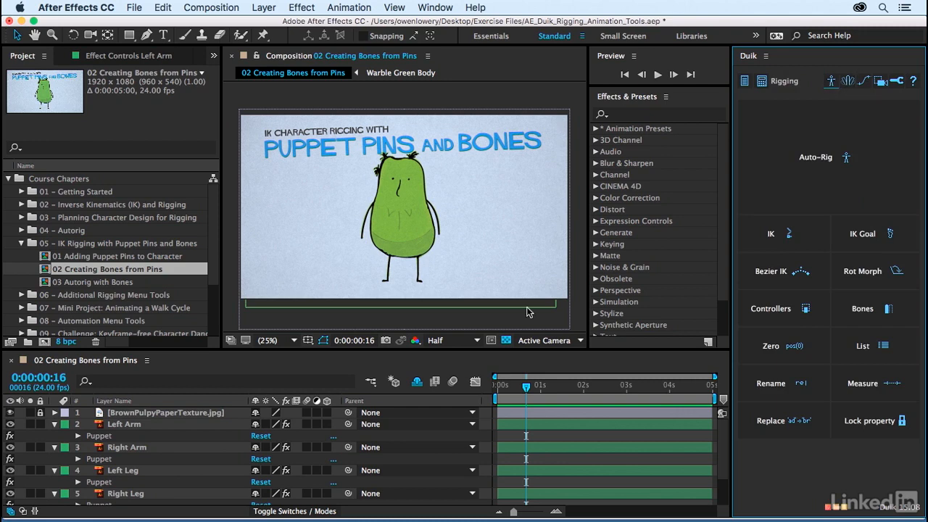
Step: Create Duik bones from the Left Arm layer's three puppet pins at the shoulder, elbow and wrist
left_click(127, 424)
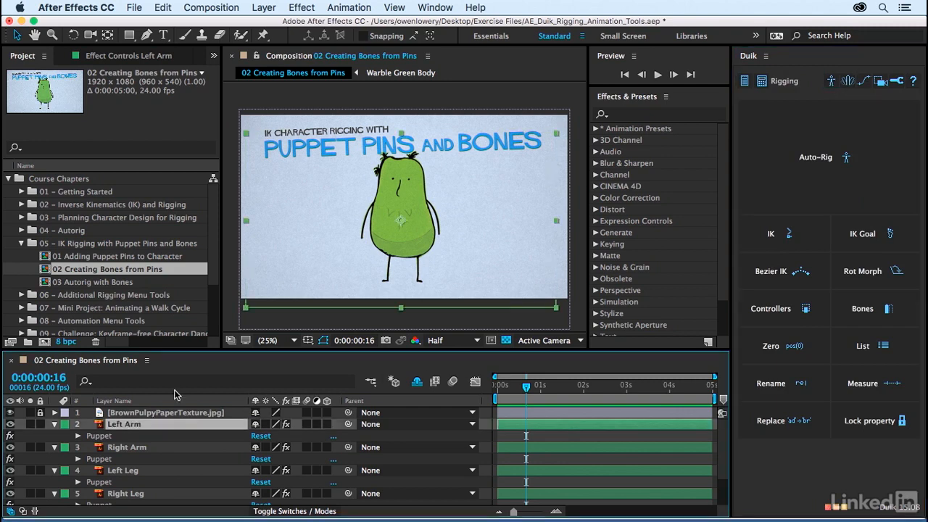
left_click(102, 435)
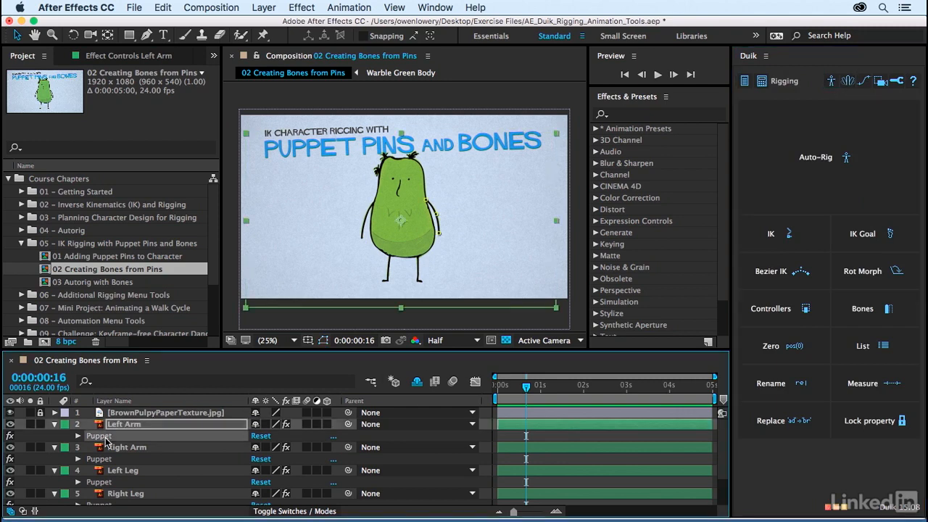
key("e")
key("e")
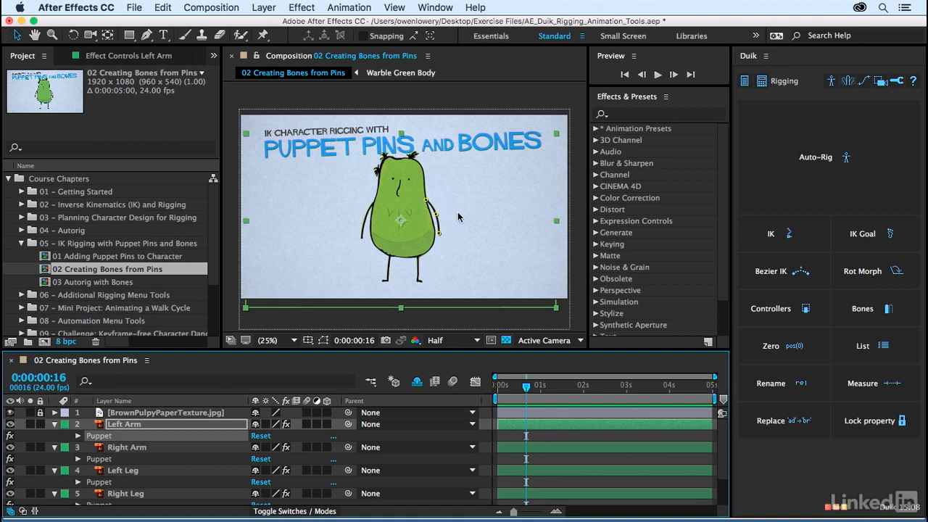
key("period")
key("period")
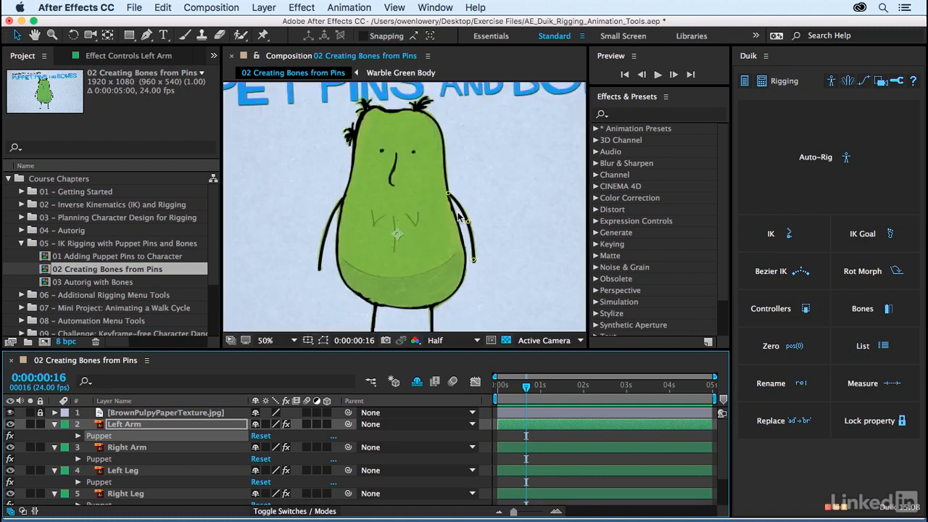
key("space")
left_click_drag(457, 213, 373, 148)
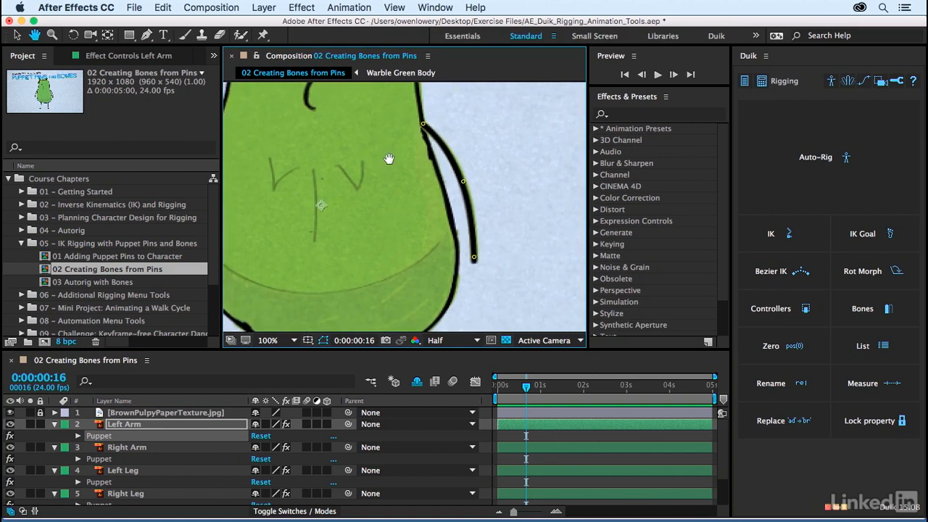
left_click(425, 126)
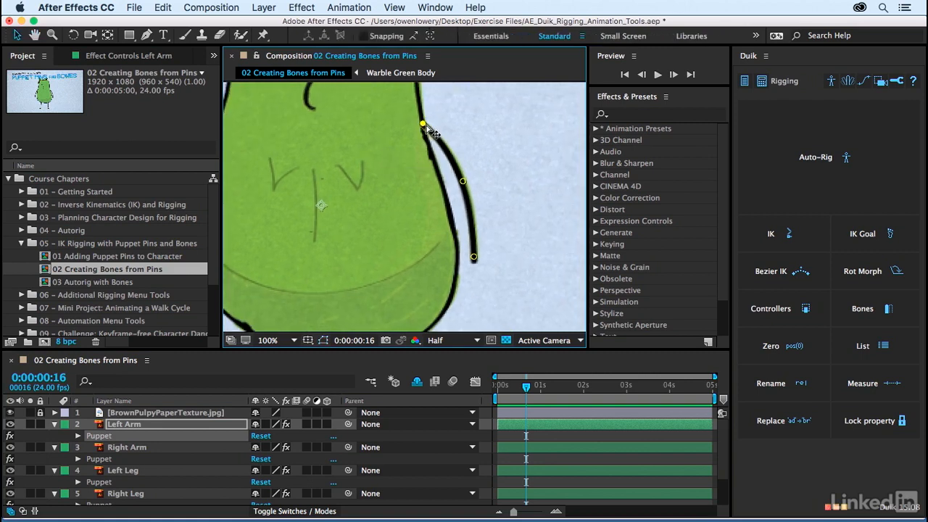
left_click(463, 180, "shift")
left_click(872, 314)
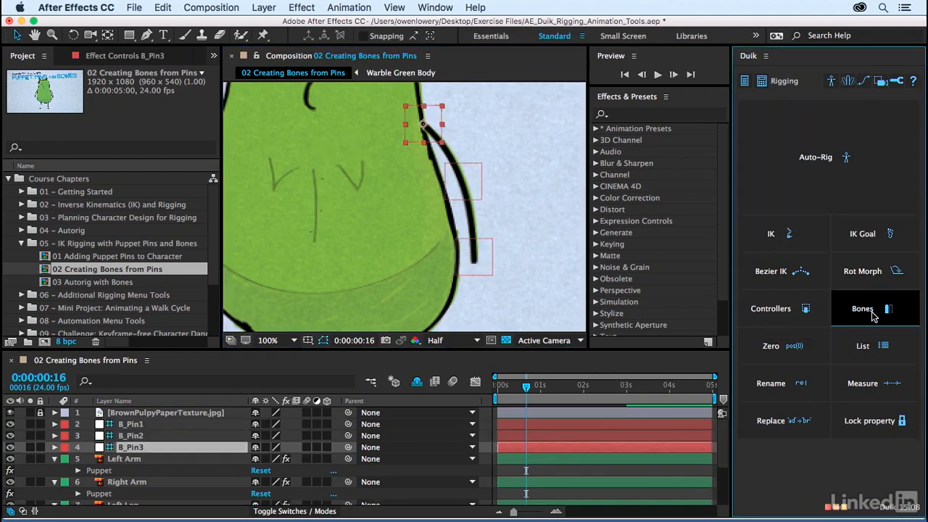
Step: Select the left arm's bones one by one to check which joint B_Pin1, B_Pin2 and B_Pin3 each control
left_click(431, 134)
left_click(462, 185)
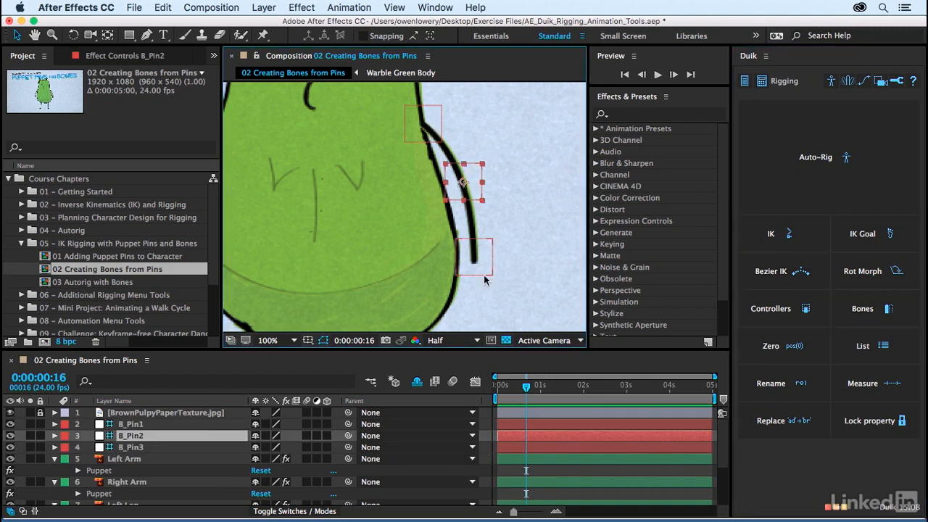
left_click(486, 278)
left_click(132, 448)
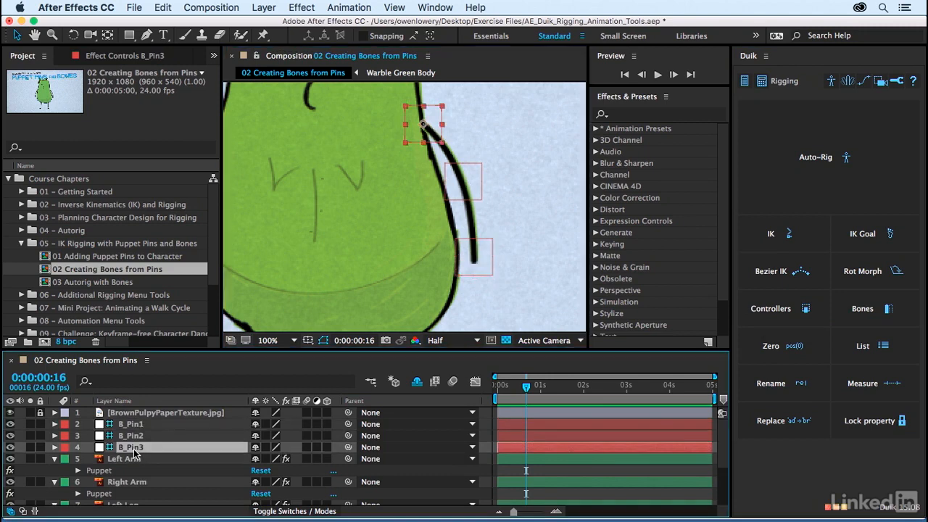
left_click(132, 424)
left_click(132, 436)
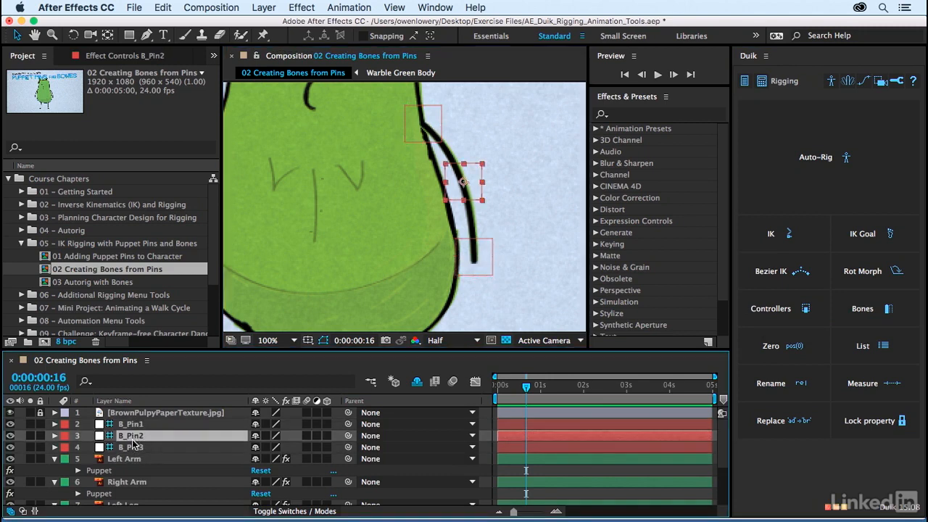
left_click(133, 447)
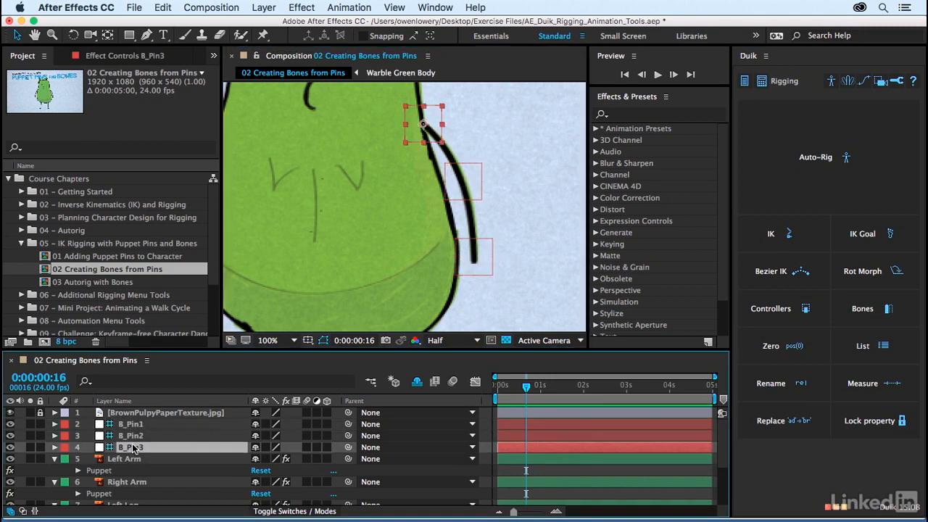
Step: Try moving the left arm's wrist and elbow bones outward to test the deformation, and undo both moves
left_click(475, 257)
mouse_move(477, 266)
left_mouse_down()
mouse_move(510, 236)
mouse_move(477, 263)
mouse_move(461, 219)
mouse_move(437, 245)
mouse_move(479, 267)
left_mouse_up()
left_click_drag(450, 185, 479, 156)
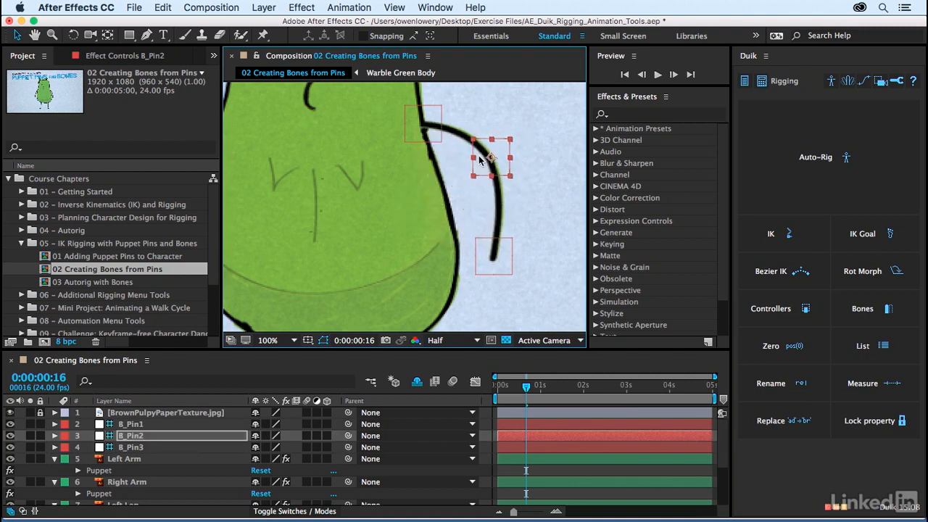
key("super+z")
key("super+z")
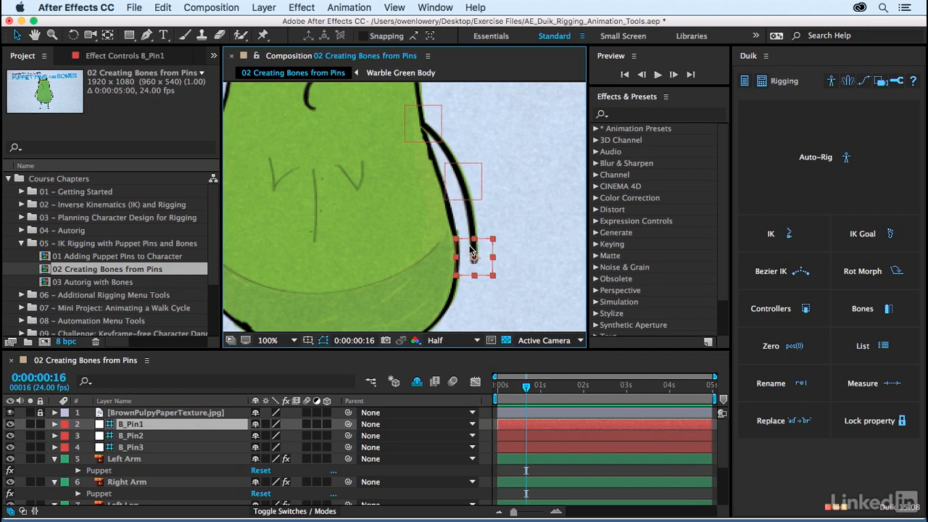
Step: Create Duik bones from the Right Arm layer's shoulder, elbow and wrist puppet pins
scroll(115, 431, "down", 1)
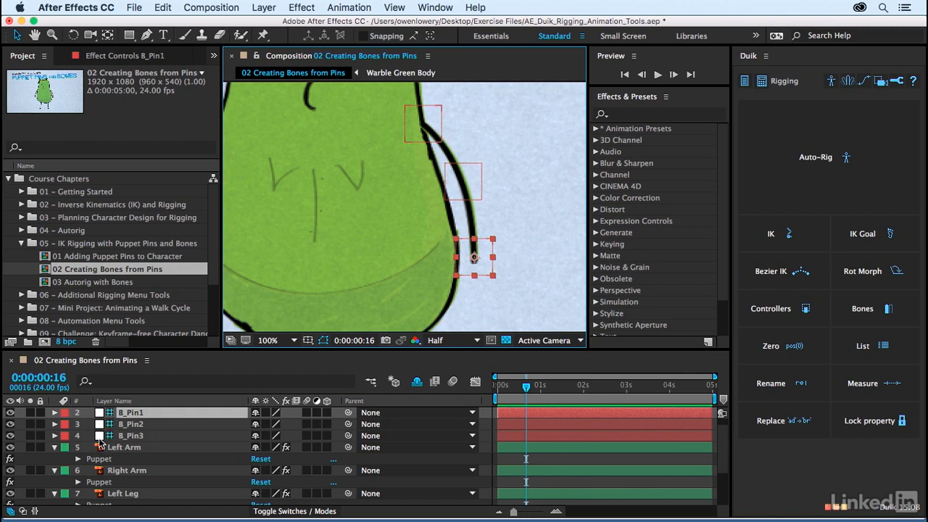
left_click(416, 132)
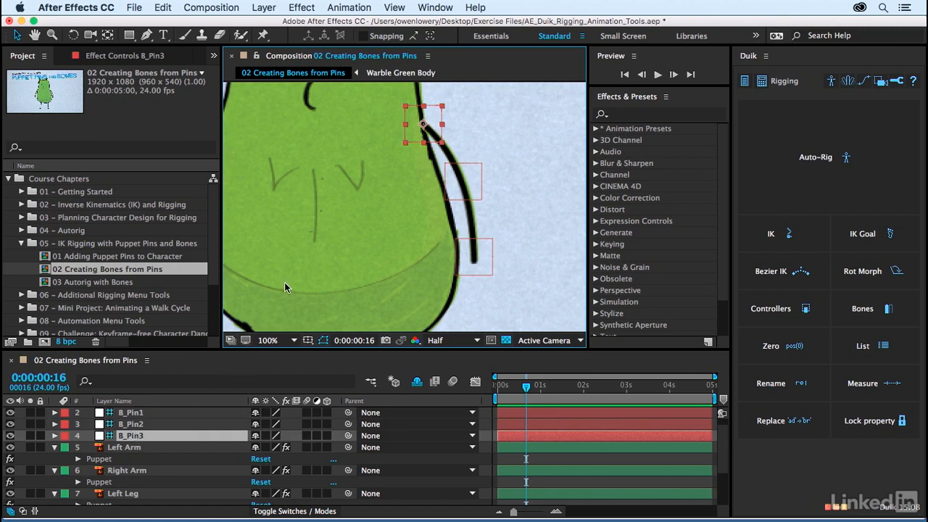
key("comma")
left_click_drag(328, 258, 411, 203)
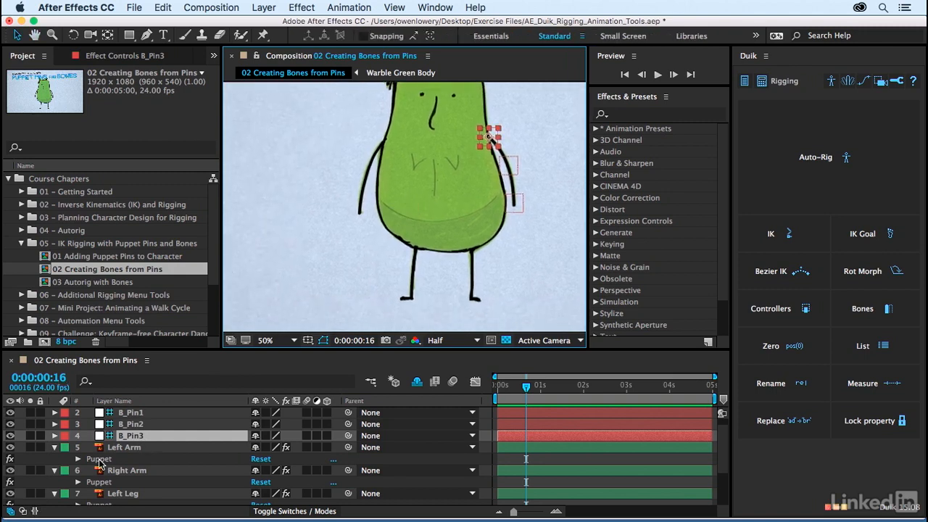
left_click(100, 460)
left_click(109, 482)
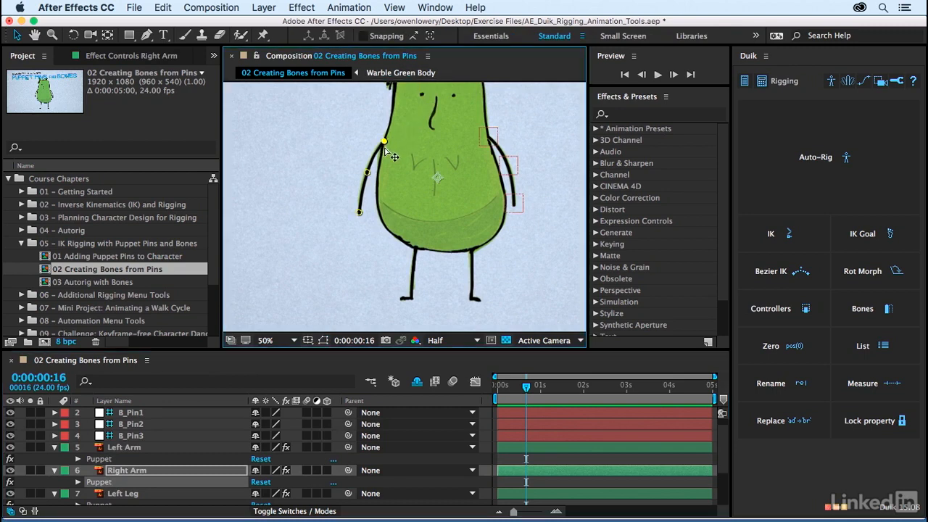
left_click(368, 172, "shift")
left_click(360, 212, "shift")
left_click(877, 321)
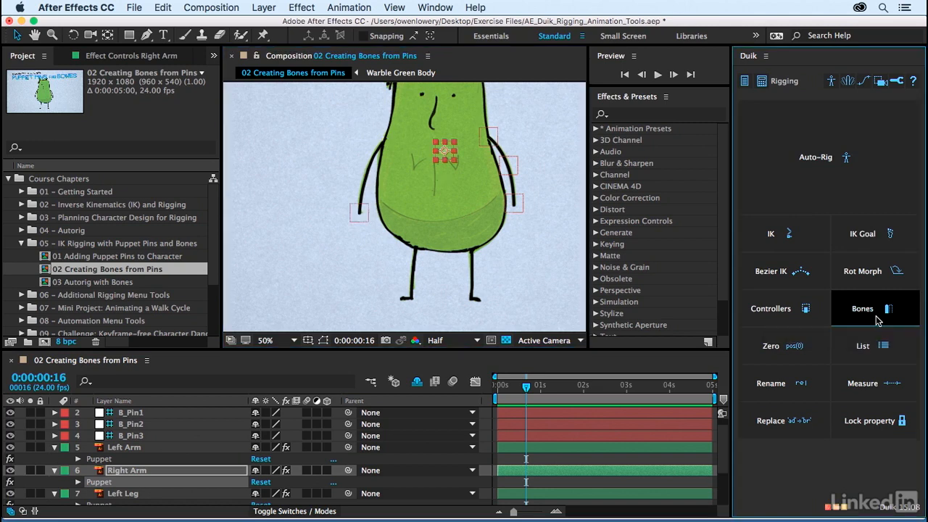
Step: Create Duik bones from the Left Leg layer's hip, knee and foot puppet pins
scroll(145, 443, "down", 3)
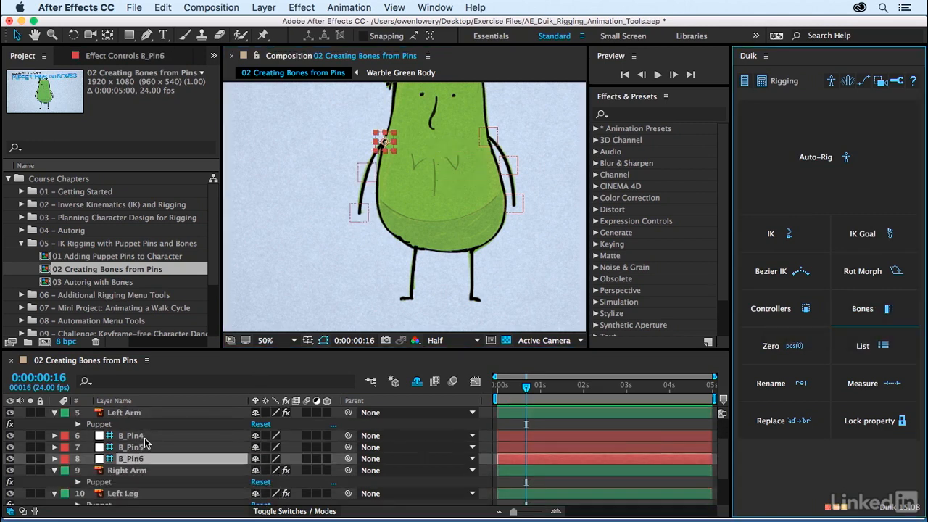
left_click(139, 459)
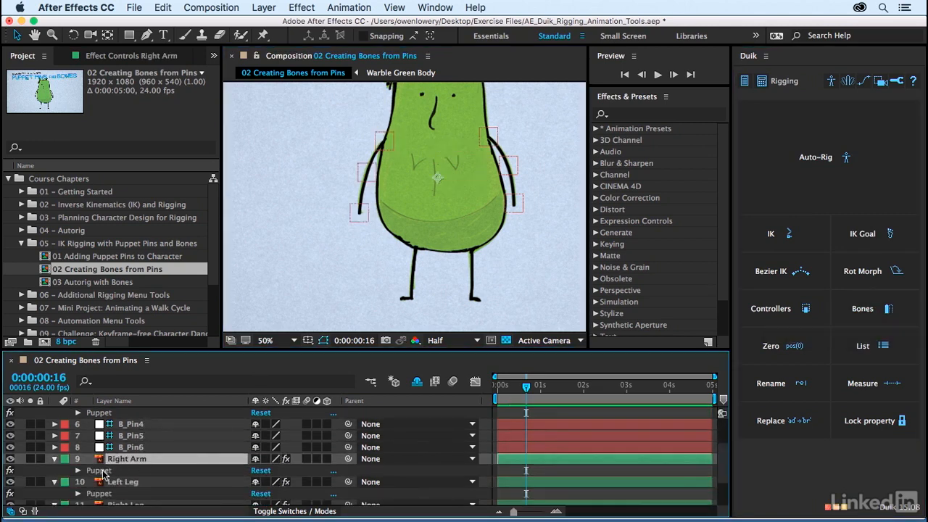
left_click(105, 471)
scroll(153, 483, "down", 2)
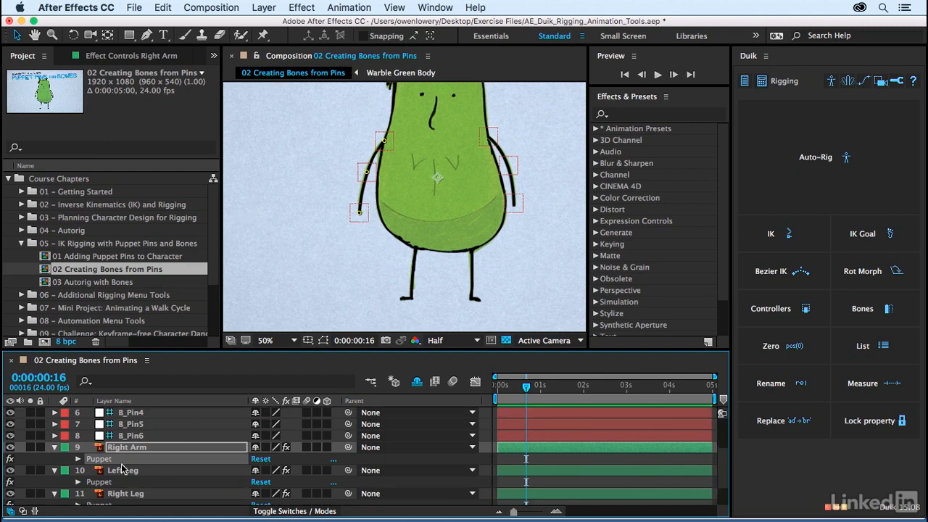
scroll(116, 476, "down", 1)
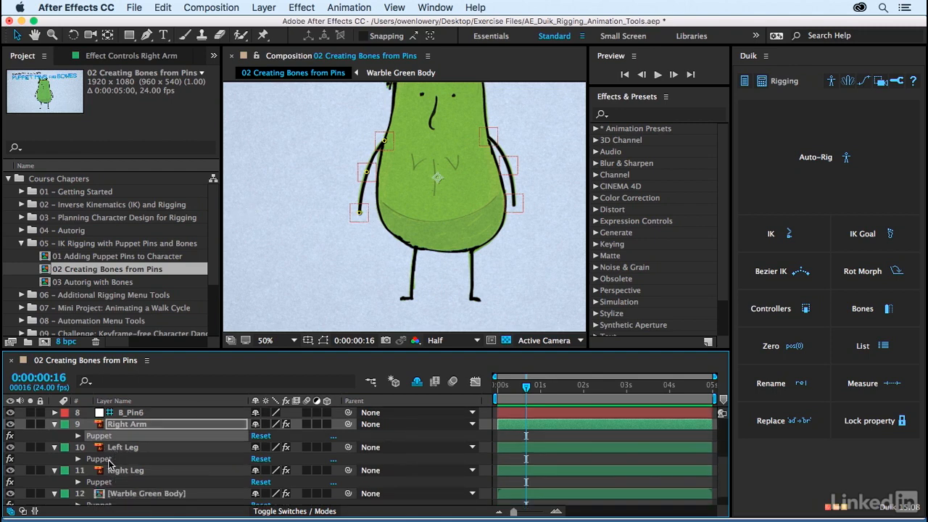
left_click(108, 461)
left_click(471, 249)
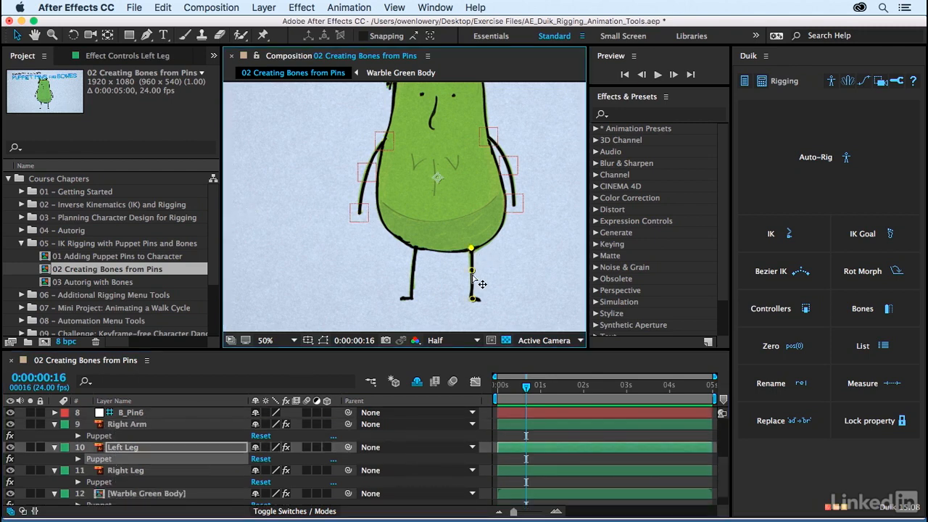
left_click(472, 271, "shift")
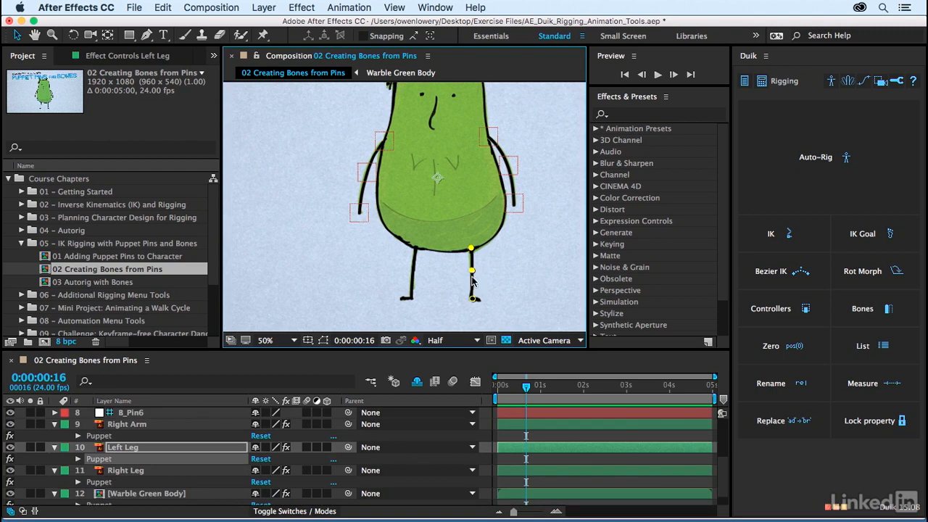
left_click(864, 309)
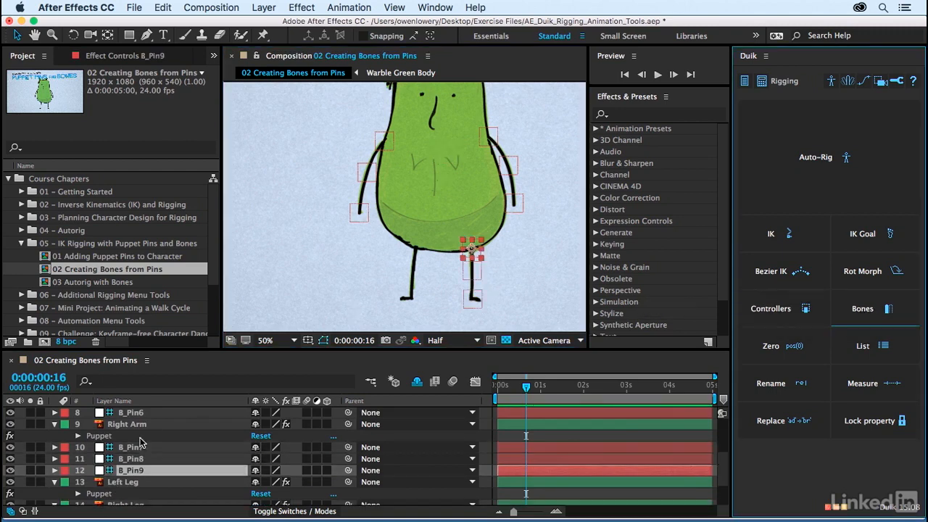
Step: Create Duik bones from the Right Leg layer's hip, knee and foot puppet pins
scroll(116, 464, "down", 3)
left_click(100, 472)
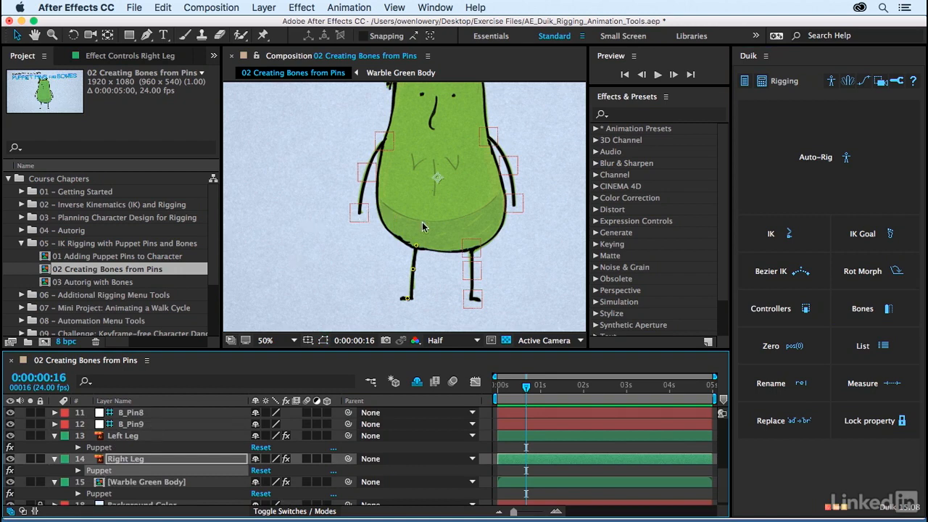
left_click(415, 246)
left_click(412, 269, "shift")
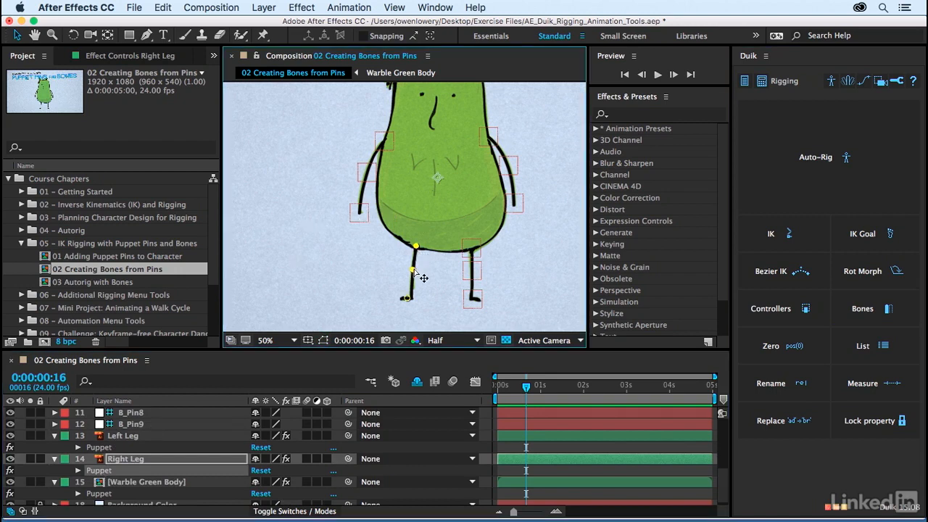
left_click(407, 297, "shift")
left_click(880, 317)
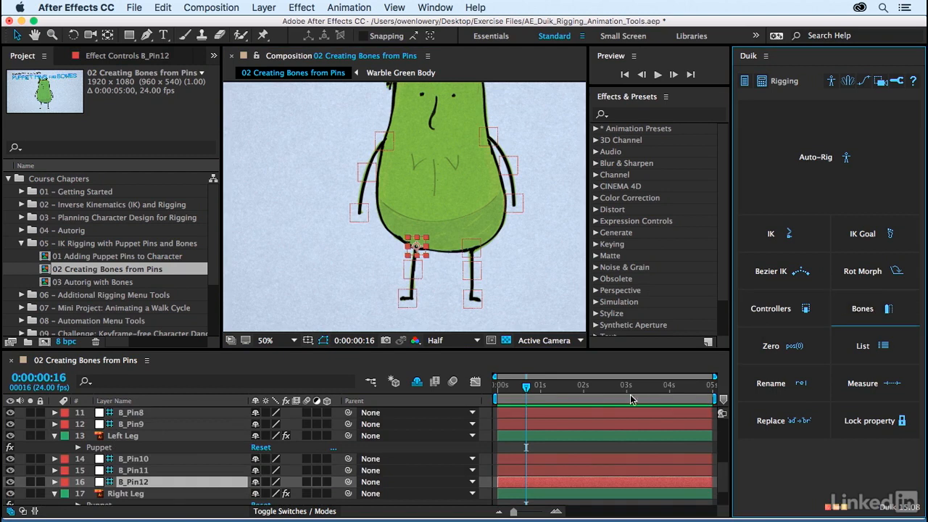
Step: Create Duik bones from the Warble Green Body layer's head, neck and torso puppet pins
scroll(178, 459, "down", 3)
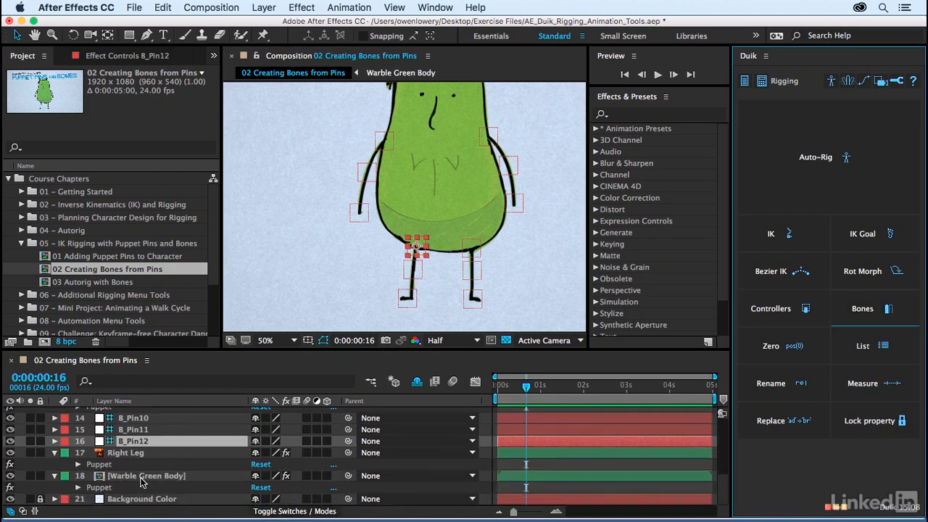
left_click(101, 487)
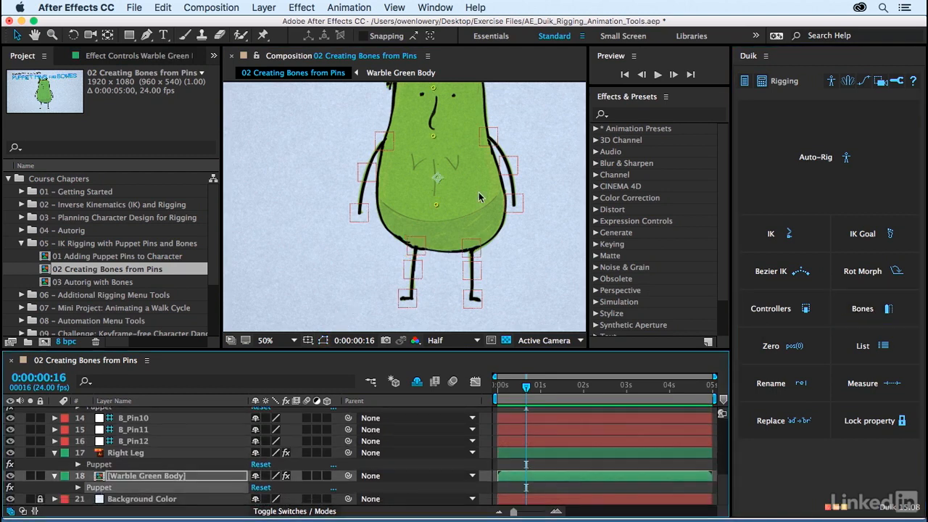
key("space")
left_click_drag(446, 97, 441, 161)
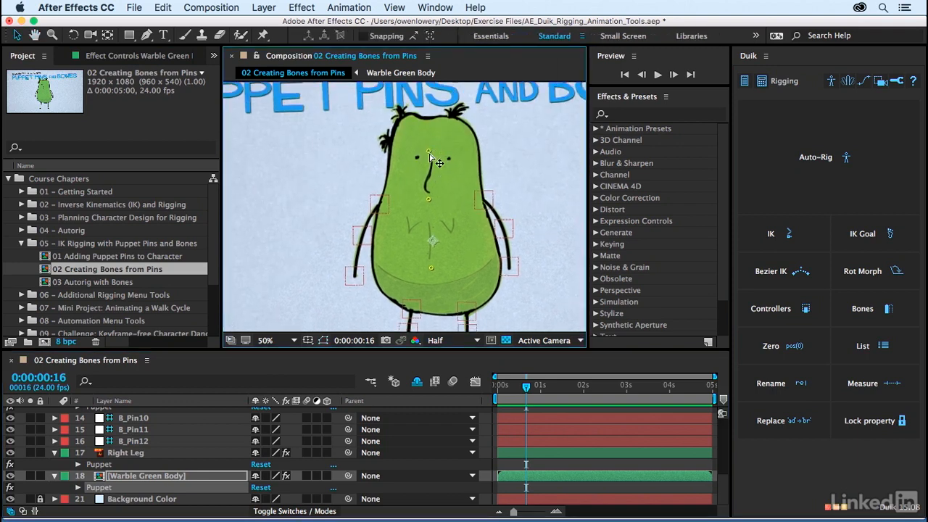
left_click(428, 151)
left_click(428, 199, "shift")
left_click(431, 267, "shift")
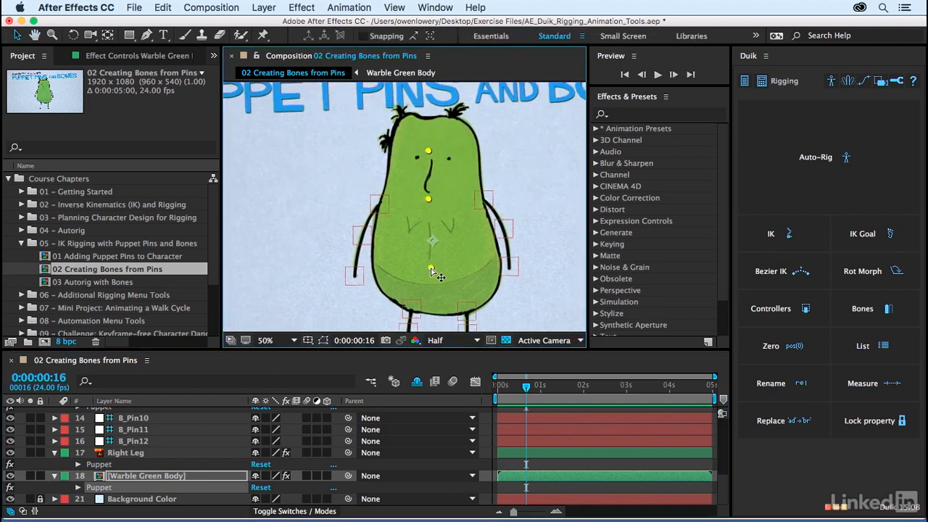
left_click(882, 308)
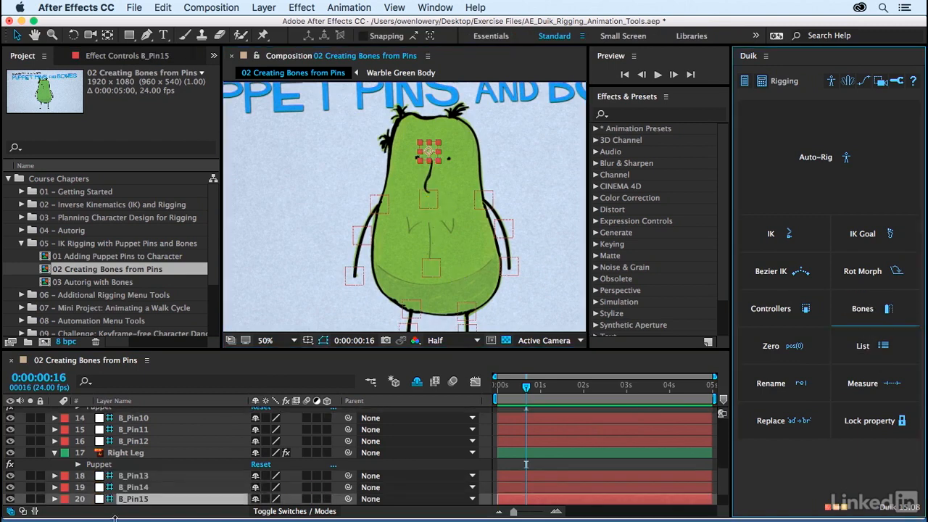
Step: Open Duik's Spine - Neck - Head autorig as a naming reference and rename the bone between the eyes to Head
scroll(165, 455, "up", 10)
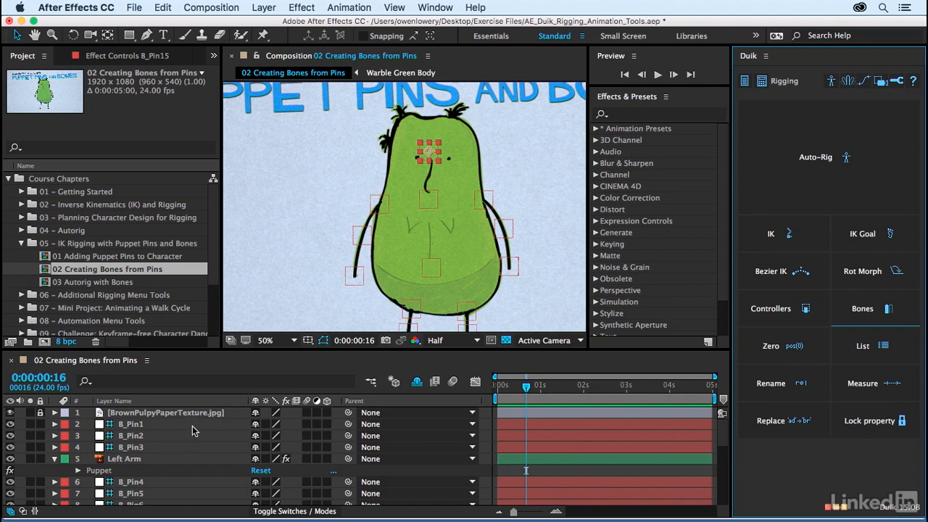
left_click(846, 186)
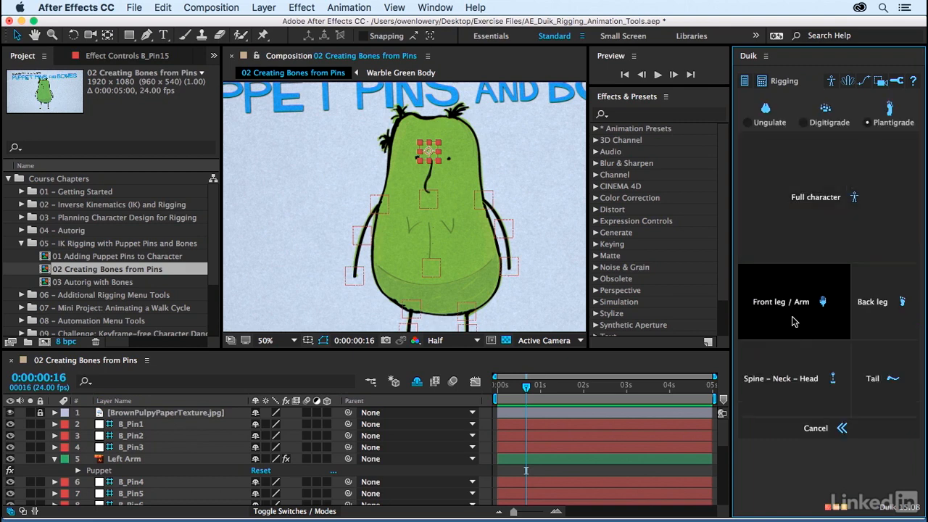
left_click(803, 391)
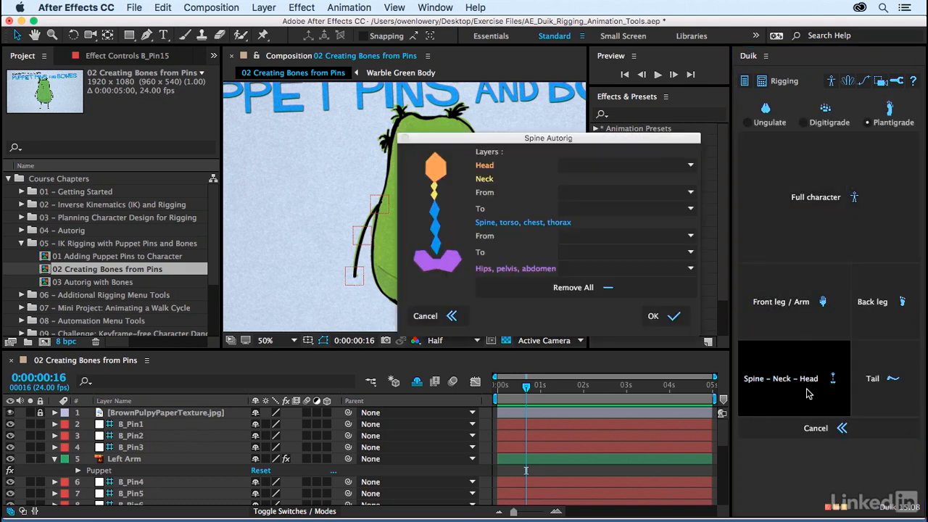
left_click_drag(524, 138, 671, 132)
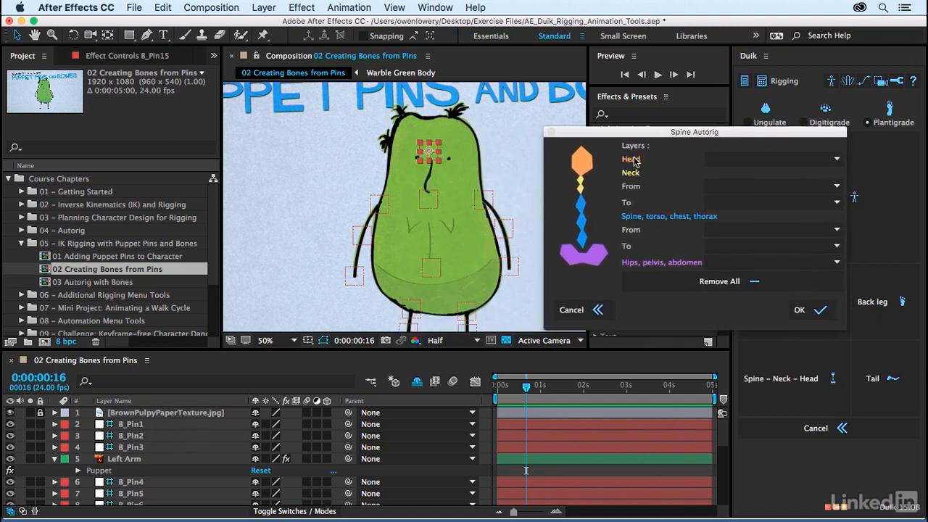
left_click(431, 161)
scroll(109, 486, "down", 6)
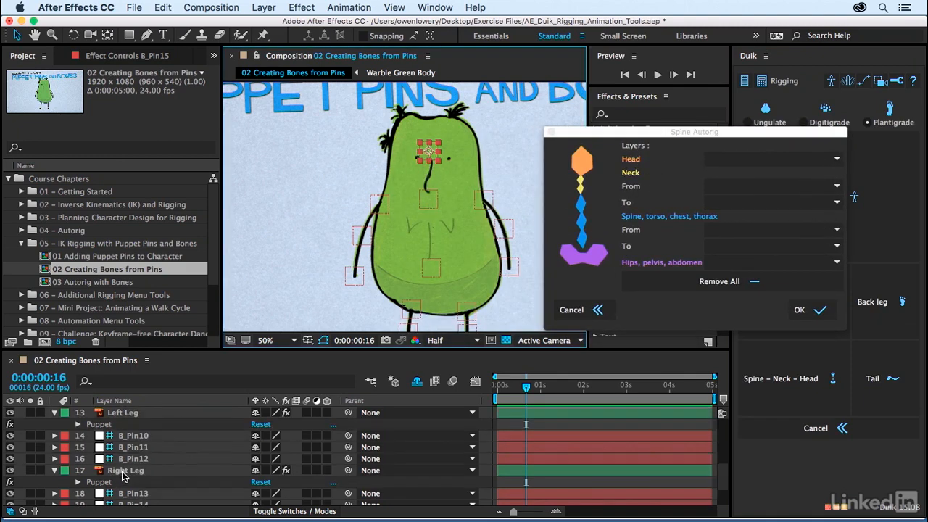
left_click(138, 484)
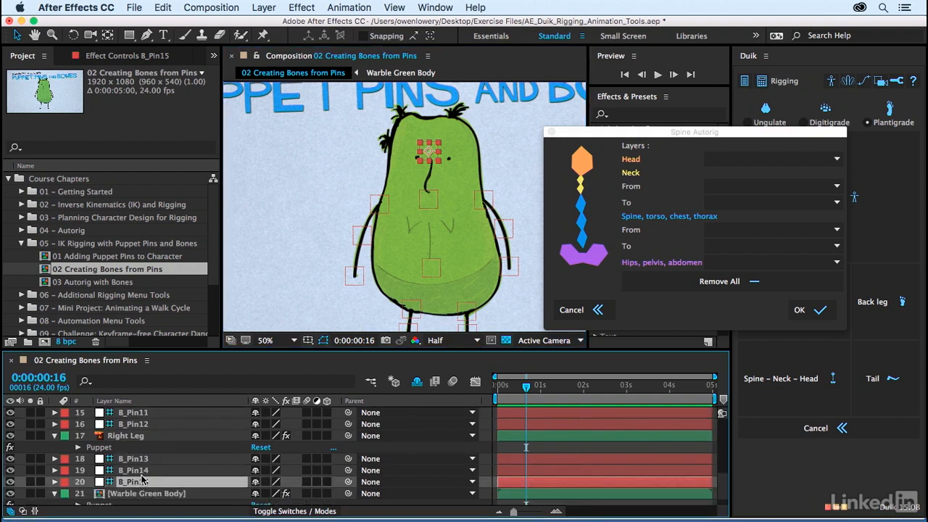
key("Return")
type("Head")
key("Return")
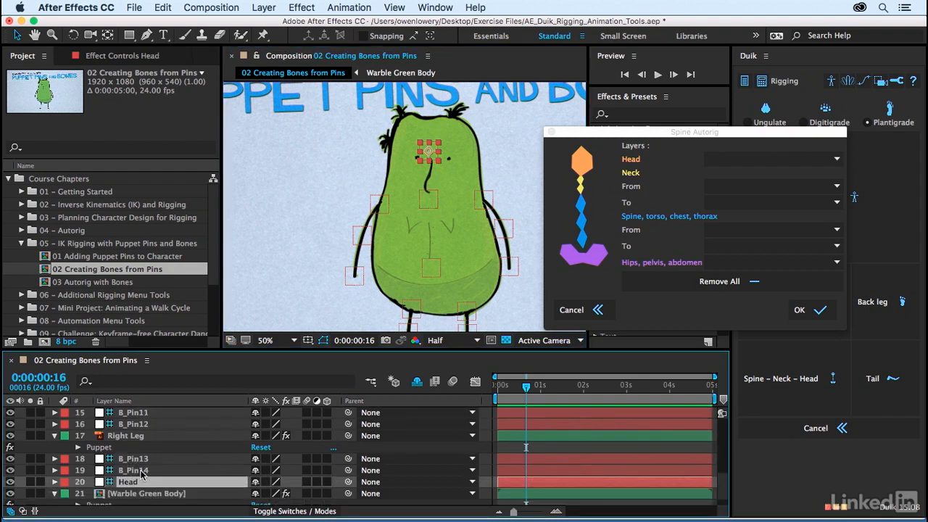
Step: Rename the body's middle bone to Neck and its lowest bone to Torso, and close the Spine Autorig without applying it
left_click(127, 471)
key("Return")
type("Neck")
key("Return")
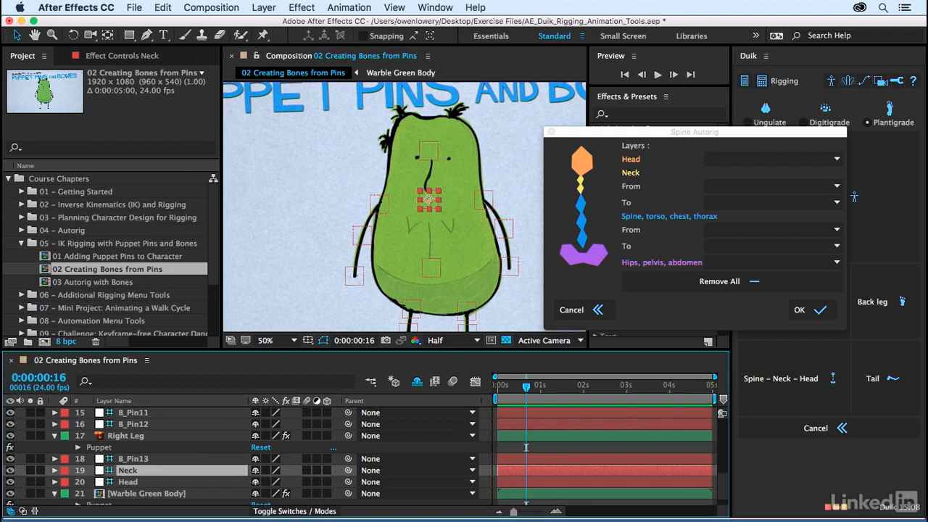
left_click(147, 459)
key("Return")
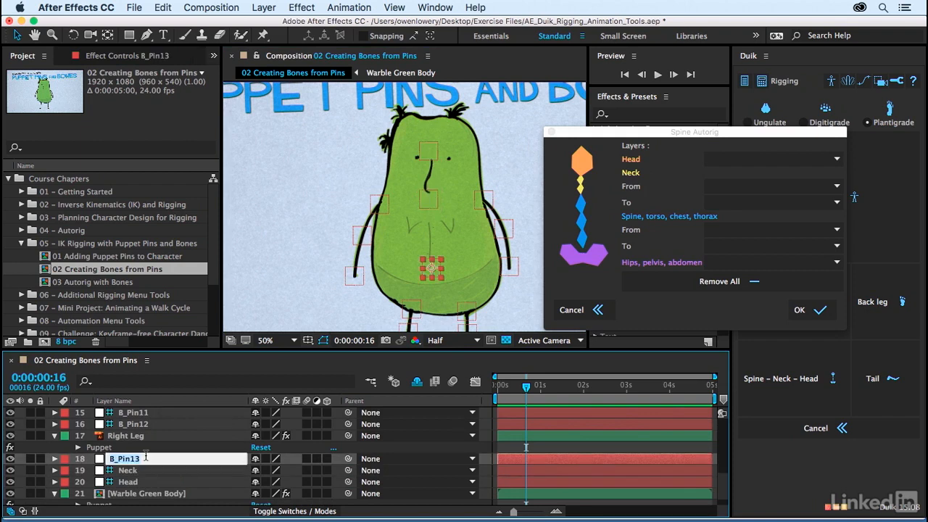
type("Torso")
key("Return")
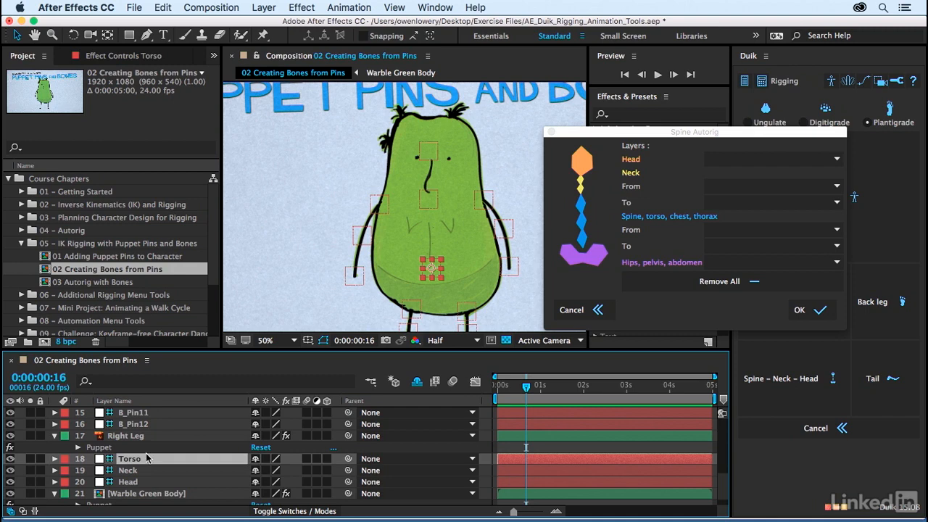
scroll(143, 458, "up", 3)
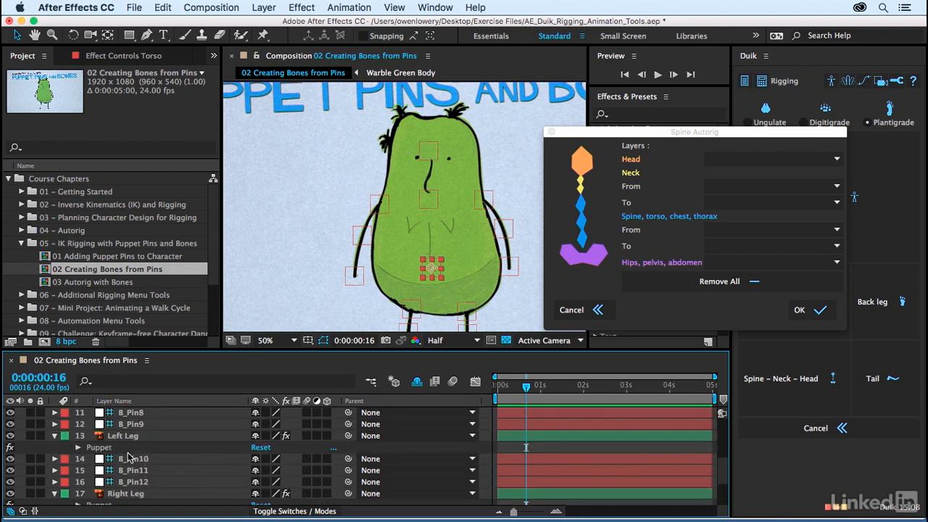
scroll(129, 456, "up", 5)
left_click(599, 310)
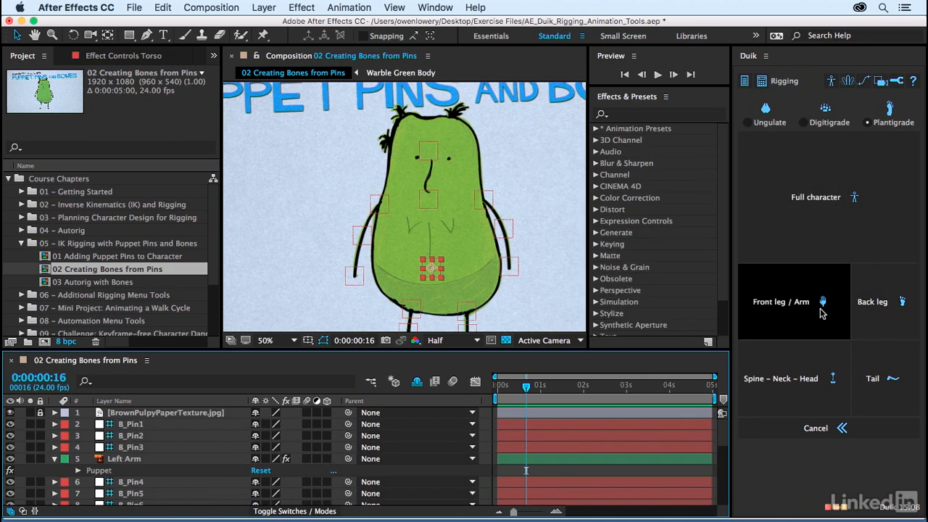
Step: Open Duik's Front leg / Arm autorig as a naming reference and rename the left wrist bone to L_hand
left_click(822, 312)
left_click_drag(488, 133, 675, 130)
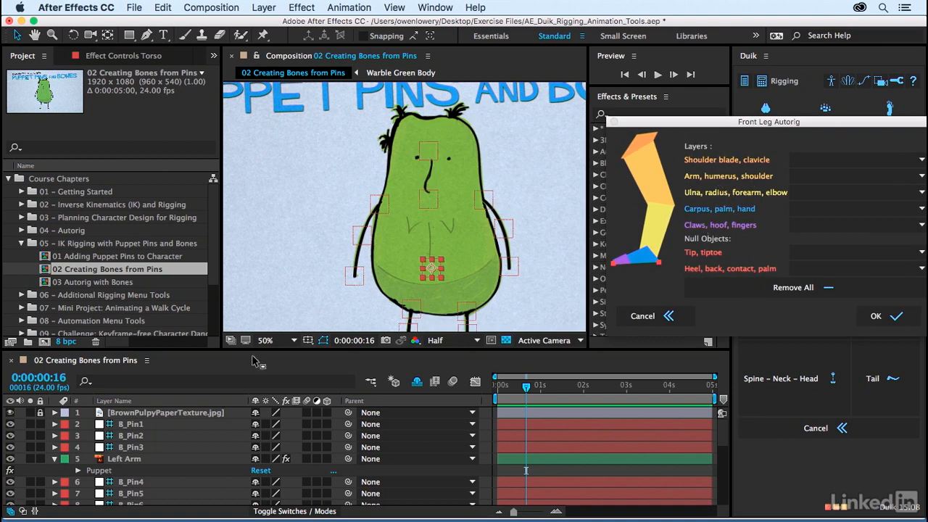
left_click(151, 427)
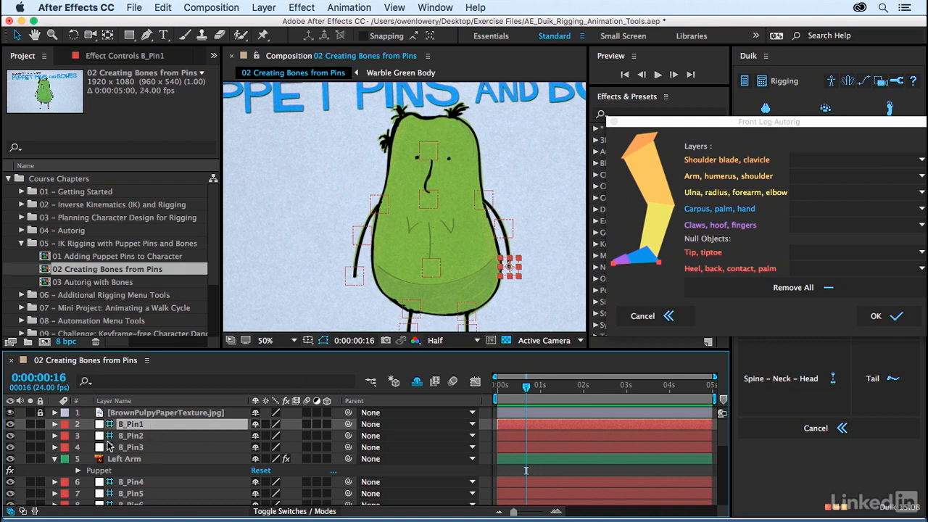
key("Return")
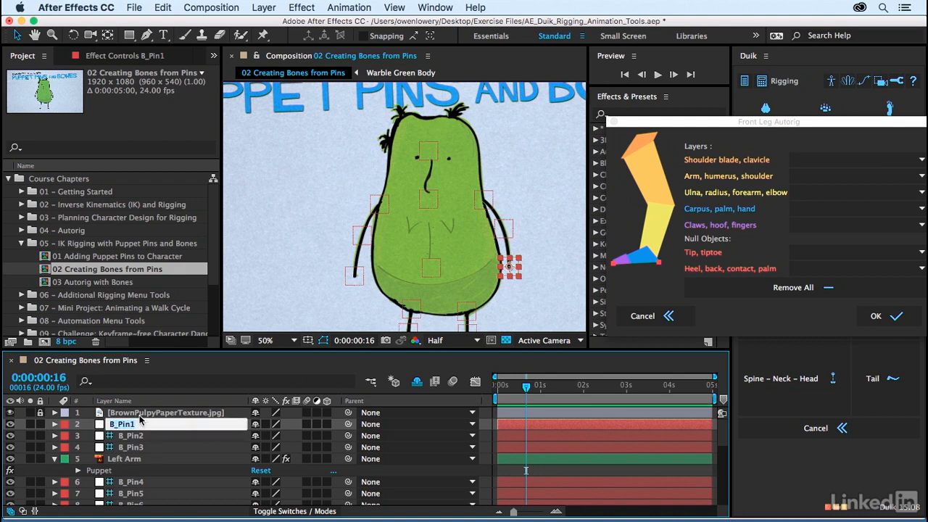
type("L_hand")
Step: Rename the left arm's elbow bone to L_elbow and its shoulder bone to L_Arm, and close the Front Leg Autorig without applying it
left_click(137, 436)
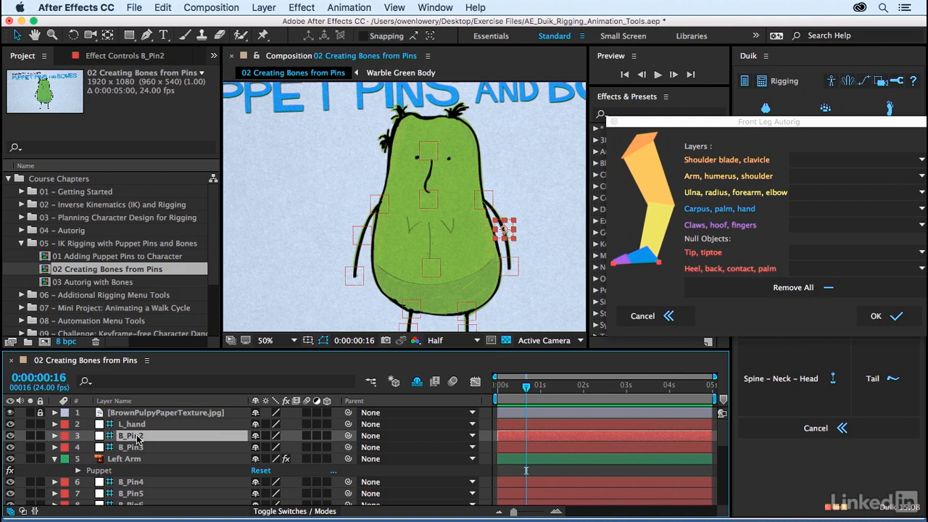
key("Return")
type("L")
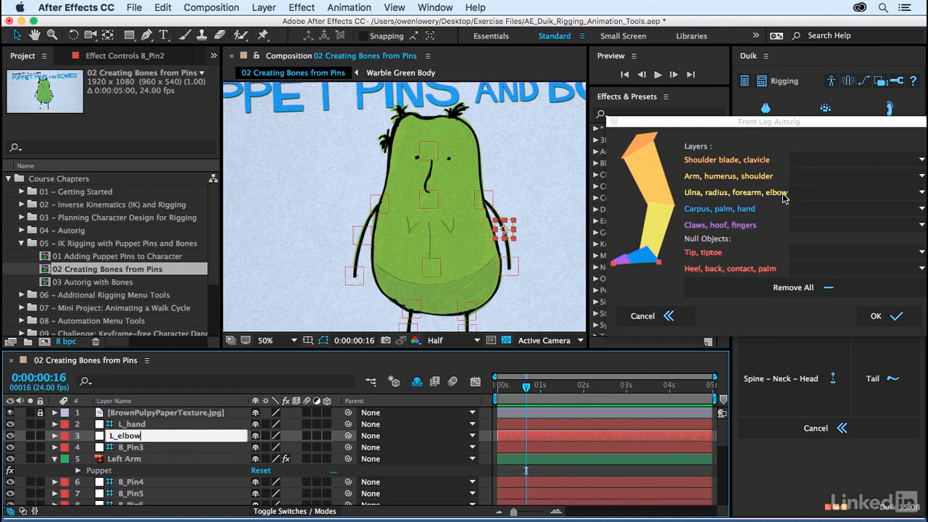
type("_elbow")
key("Return")
key("ctrl+Down")
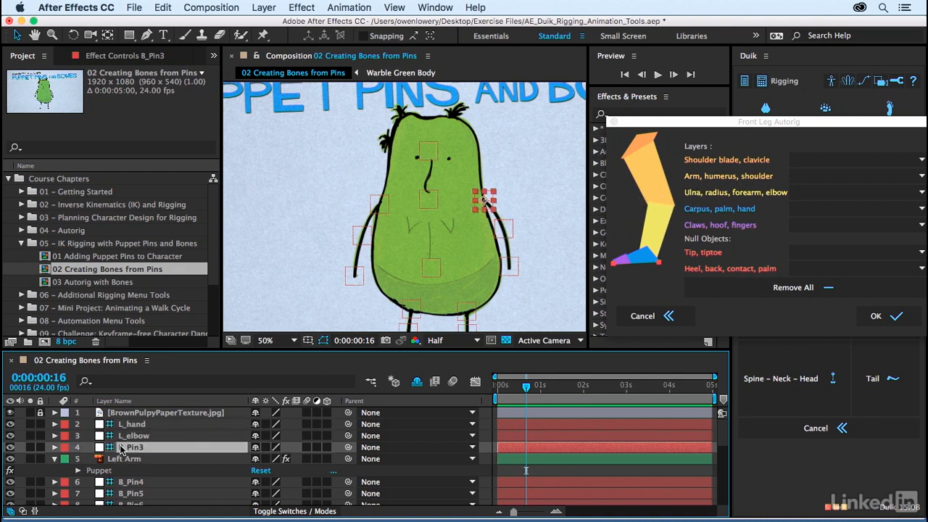
key("Return")
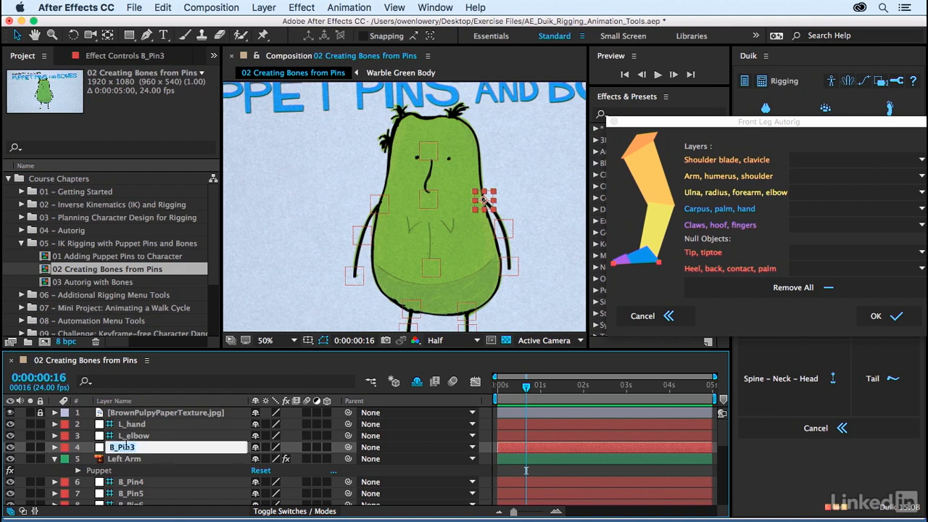
type("L_Arm")
key("Return")
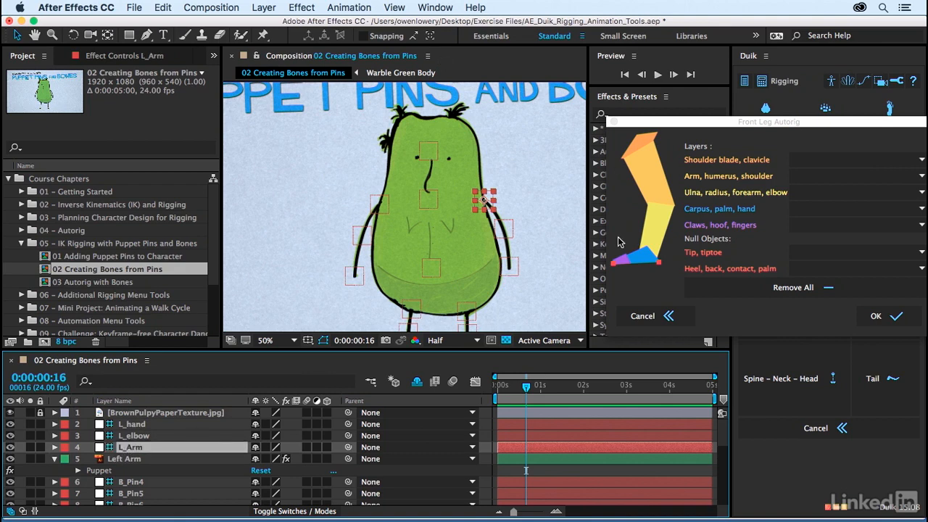
left_click(668, 316)
Step: Rename the right arm's wrist bone to R_hand
scroll(142, 487, "down", 1)
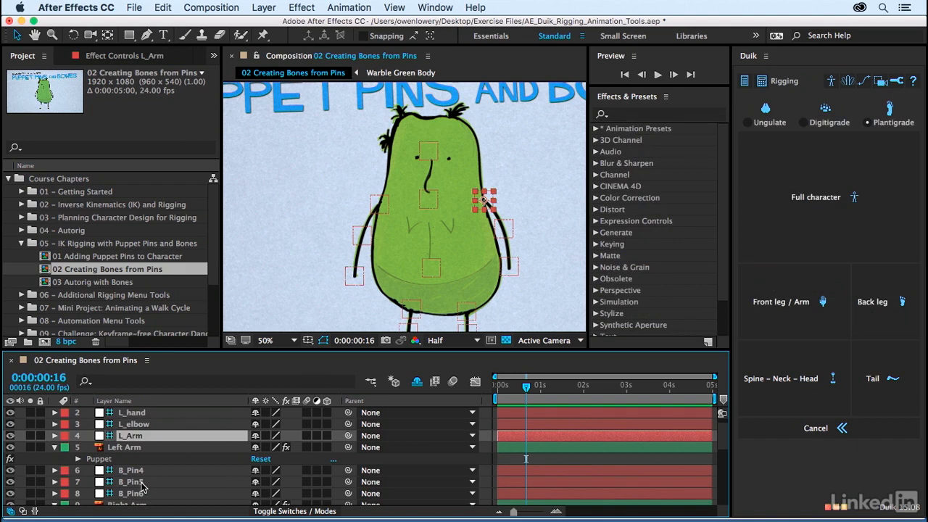
left_click(142, 472)
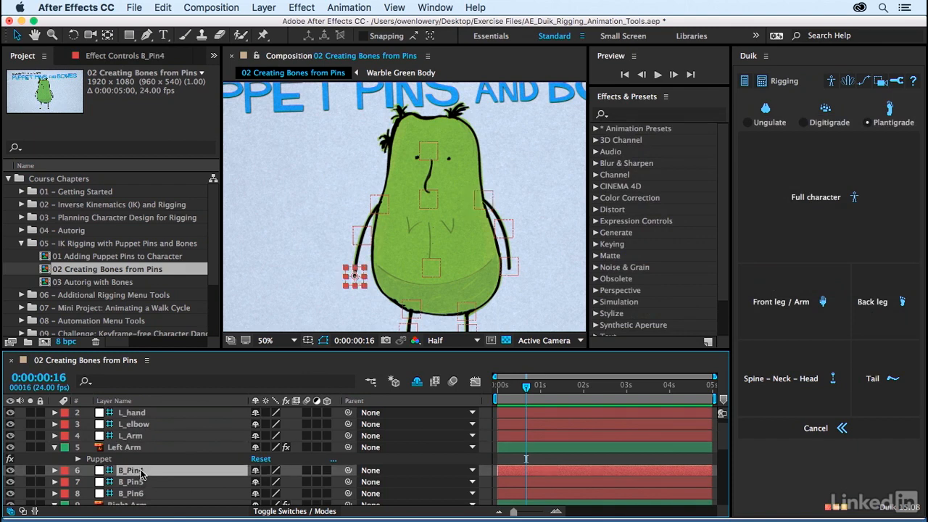
key("Return")
type("R_hand")
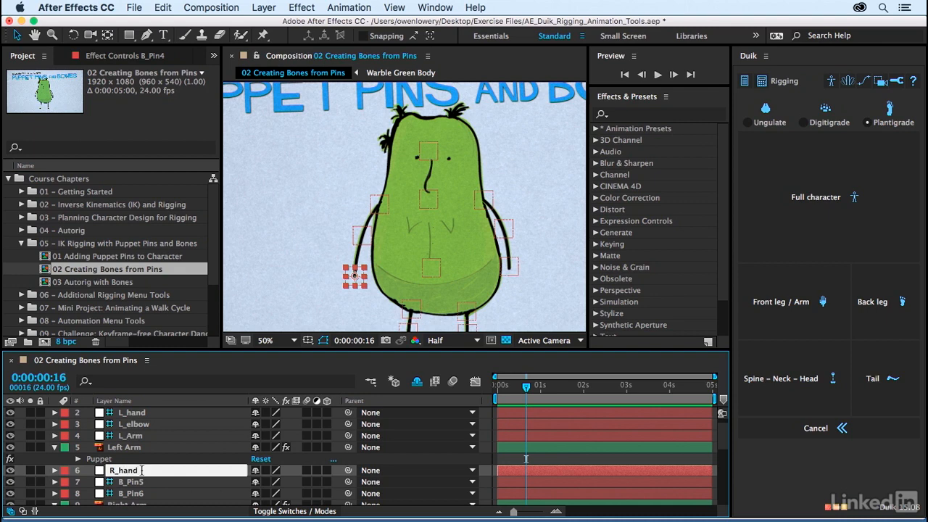
key("Return")
Step: Rename the right arm's elbow bone to R_elbow and its shoulder bone to R_Arm
left_click(130, 482)
key("Return")
type("R_e")
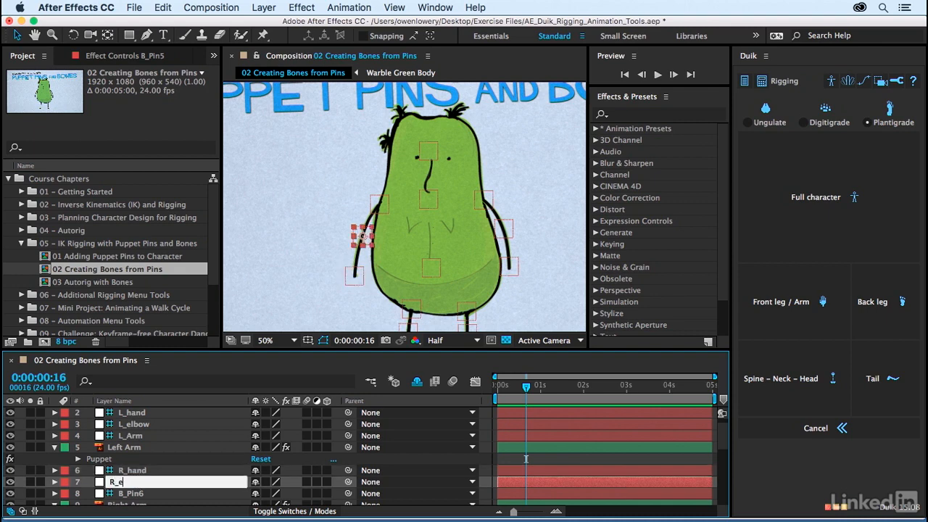
type("lbow")
key("Return")
left_click(121, 494)
key("Return")
type("R_Arm")
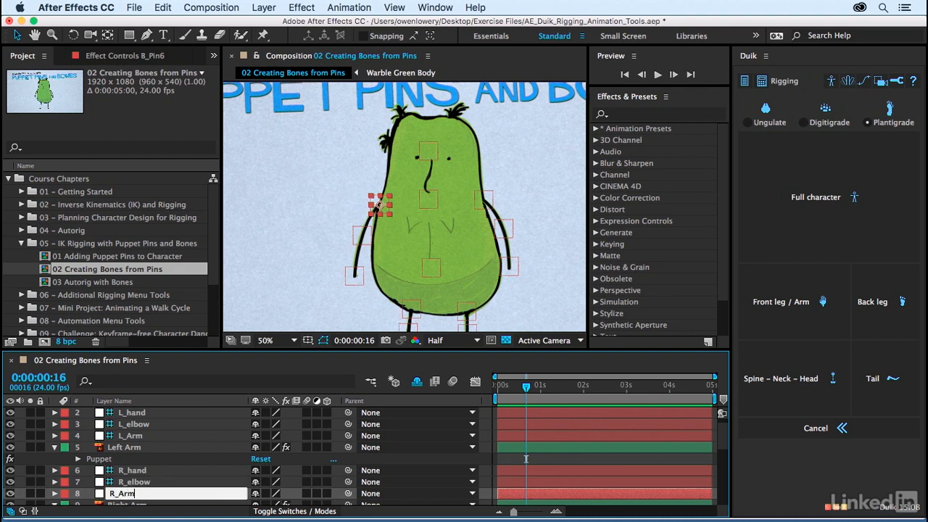
key("Return")
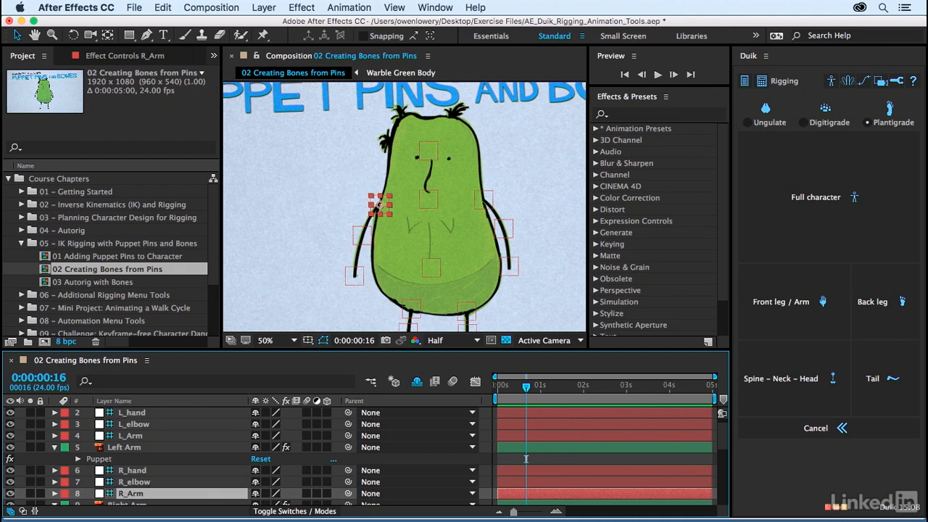
Step: Open Duik's Back leg autorig as a naming reference and rename the left leg's ankle bone to L_foot
scroll(187, 497, "down", 2)
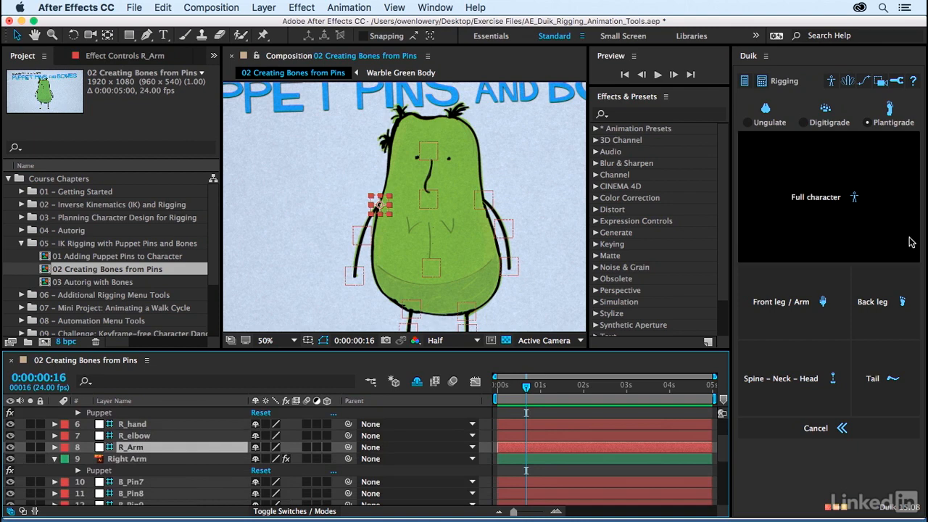
left_click(882, 304)
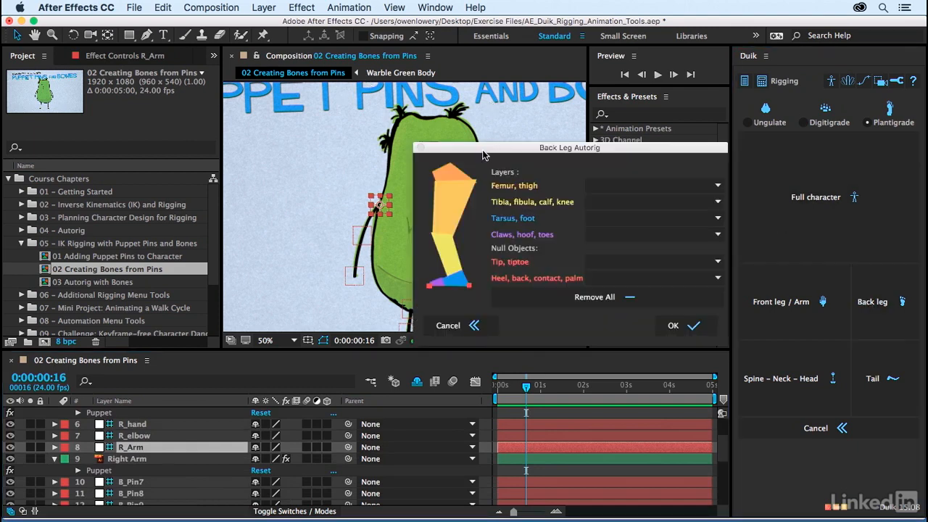
left_click_drag(486, 156, 643, 131)
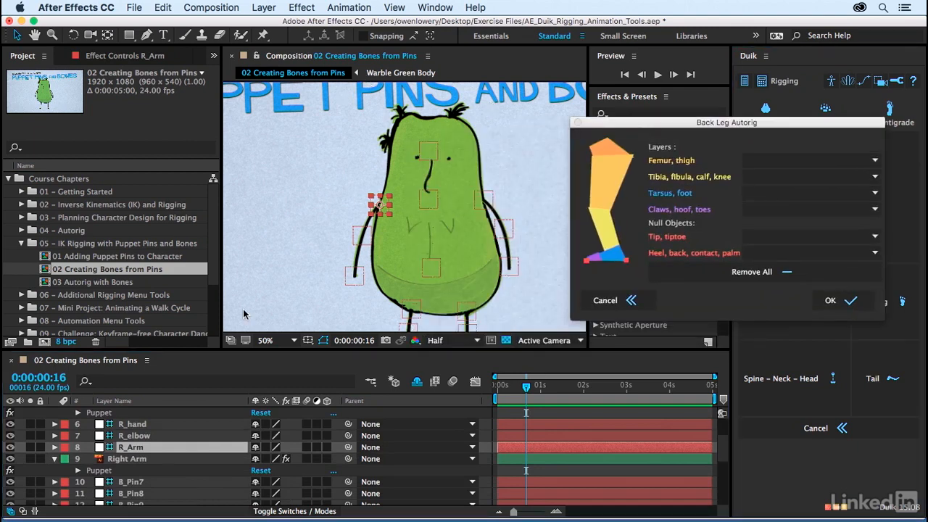
left_click(132, 482)
left_click_drag(309, 254, 293, 163)
scroll(142, 453, "down", 1)
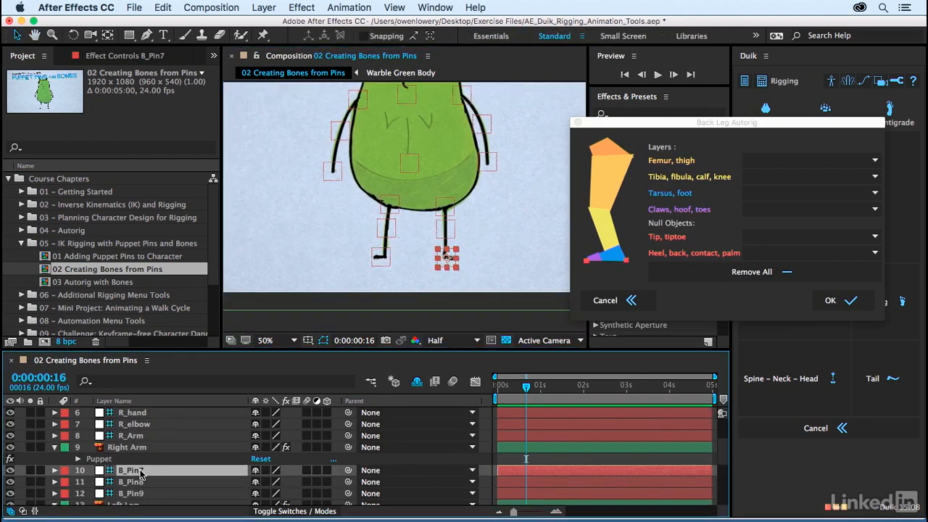
key("Return")
type("L_foot")
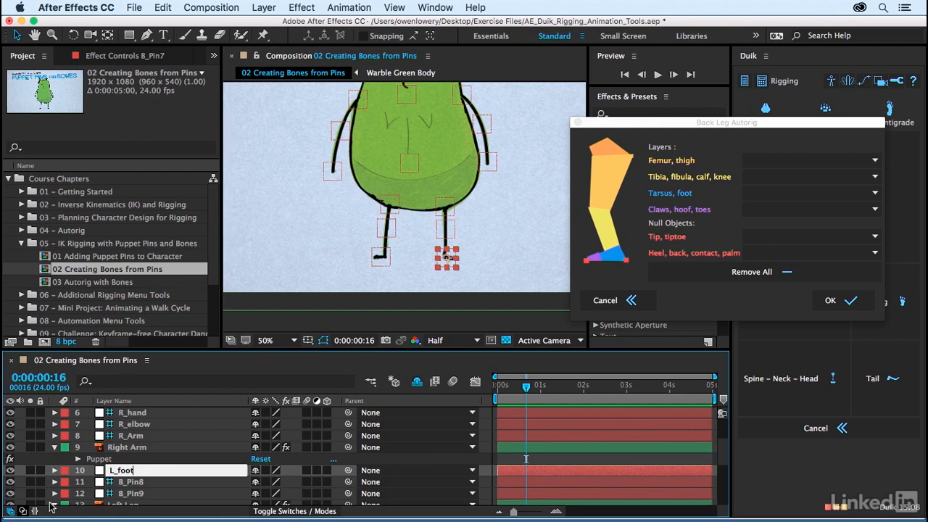
Step: Rename the left leg's middle bone to L_knee and its hip bone to L_thigh
left_click(142, 482)
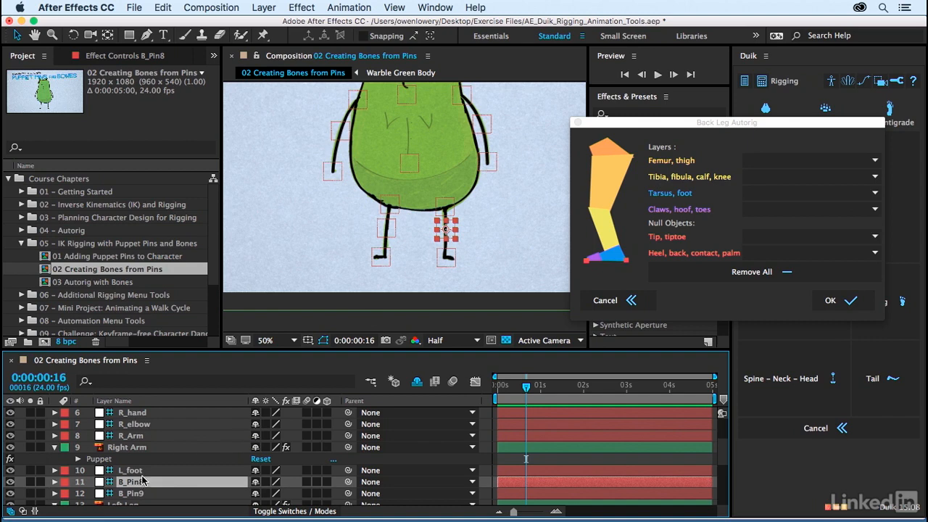
key("Return")
type("L")
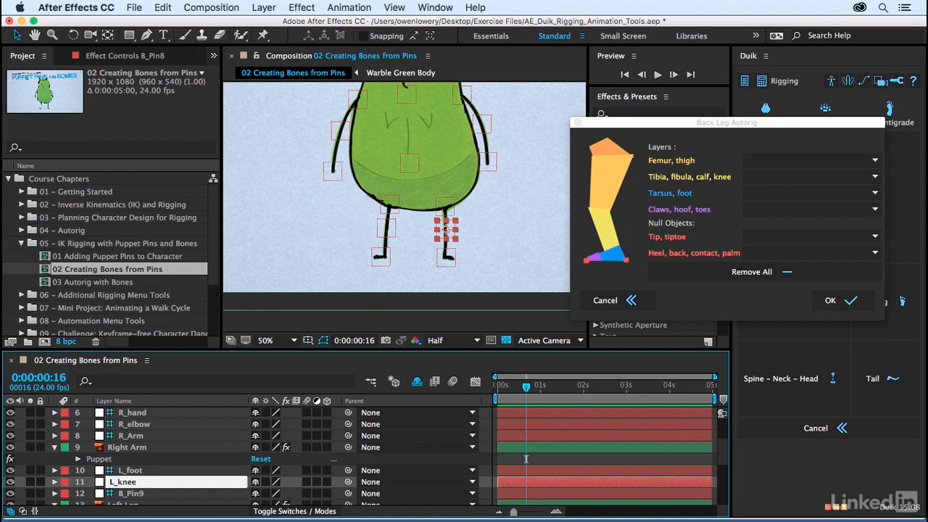
type("_knee")
key("Return")
left_click(142, 494)
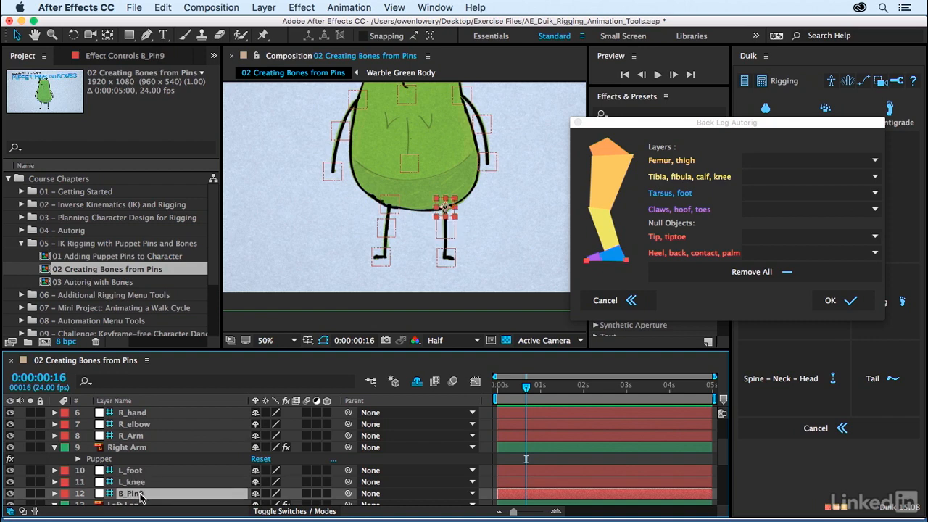
scroll(141, 495, "down", 1)
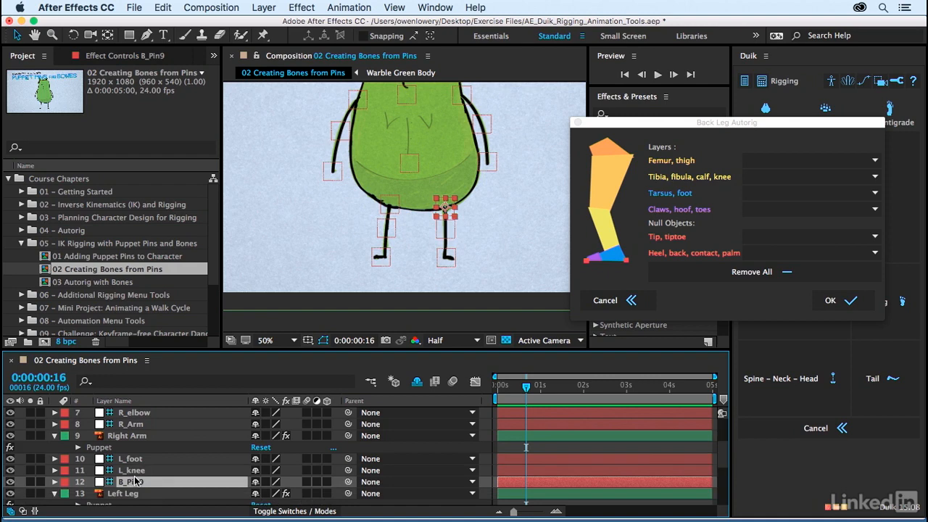
key("Return")
type("L")
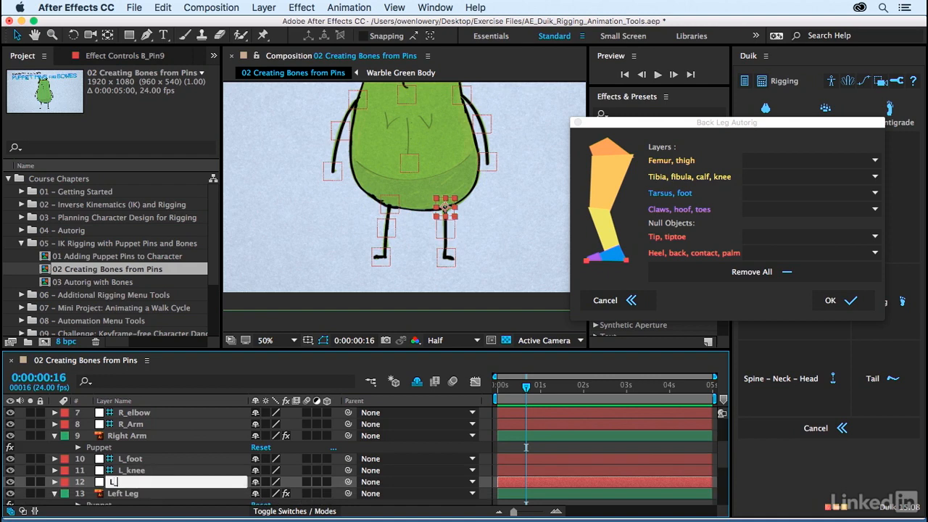
type("_thigh")
key("Return")
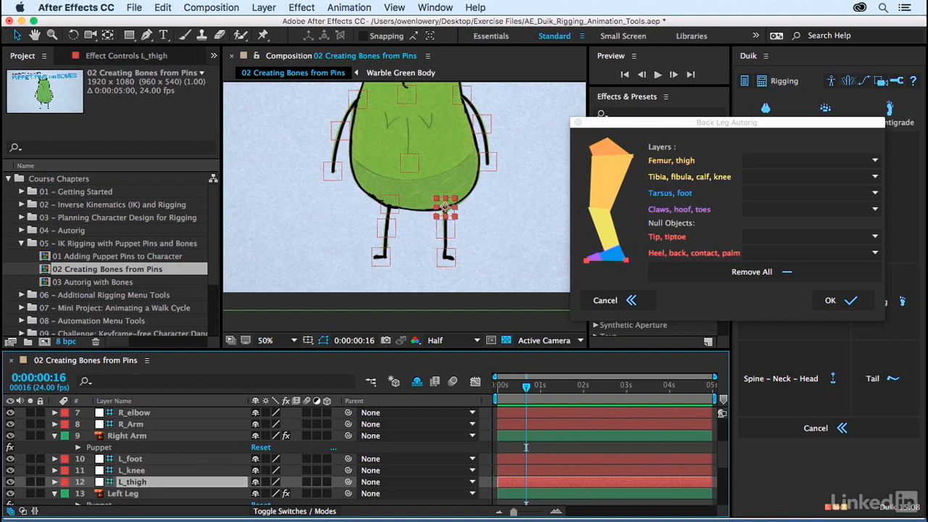
Step: Rename the right leg's ankle bone to R_foot and its middle bone to R_knee
scroll(145, 482, "down", 2)
left_click(143, 482)
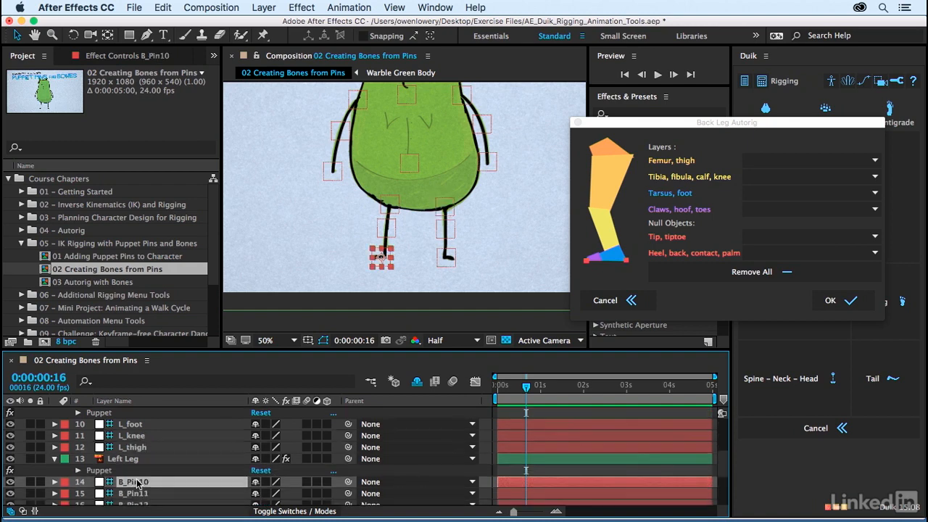
key("Return")
type("R")
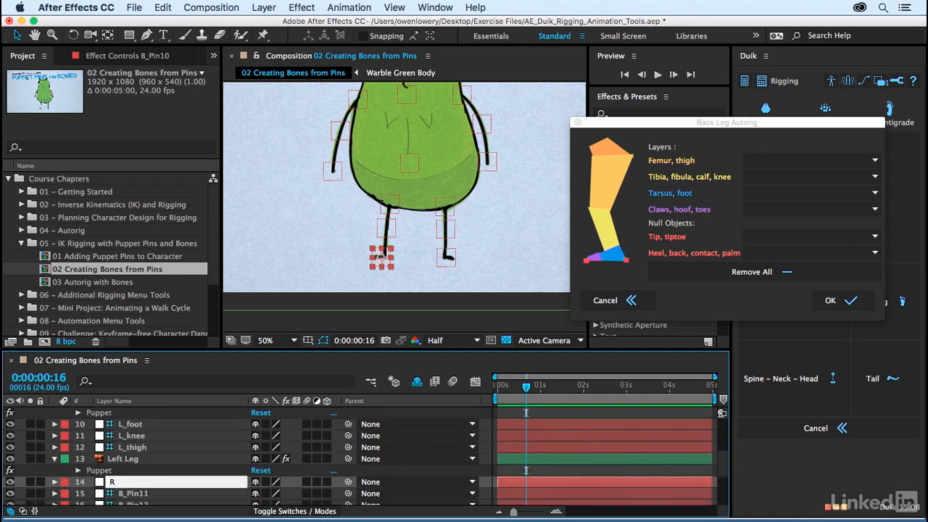
type("_foot")
key("Return")
key("ctrl+Down")
key("Return")
type("R")
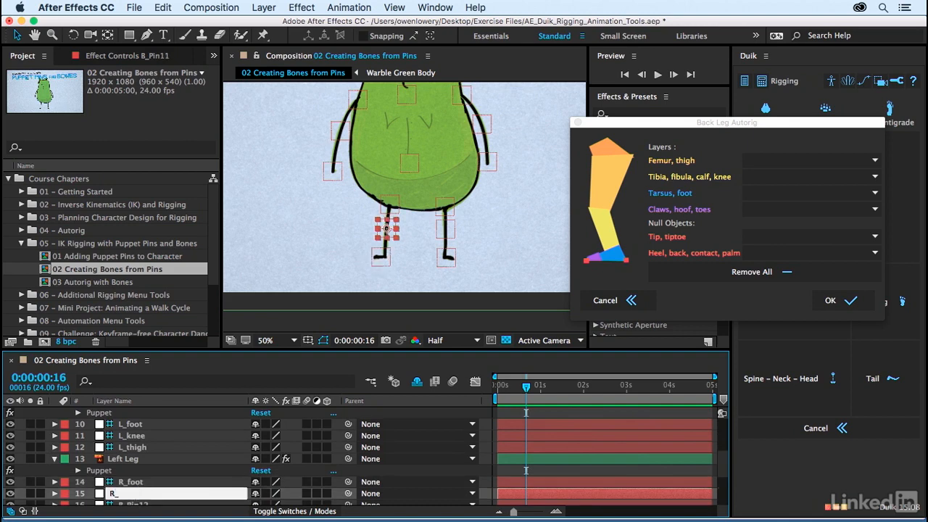
type("_knee")
key("Return")
Step: Rename the right leg's hip bone to R_thigh and close the Back Leg Autorig without applying it
key("ctrl+Down")
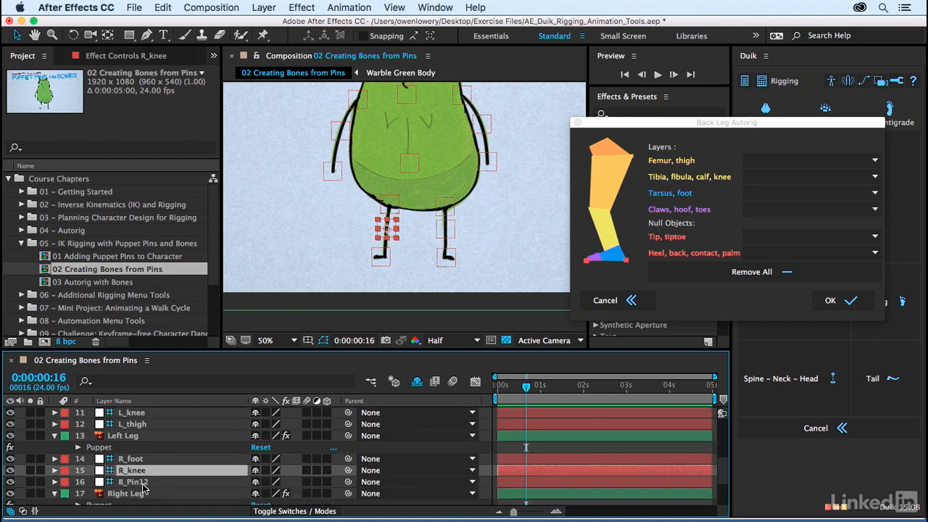
scroll(143, 487, "down", 1)
key("Return")
type("R")
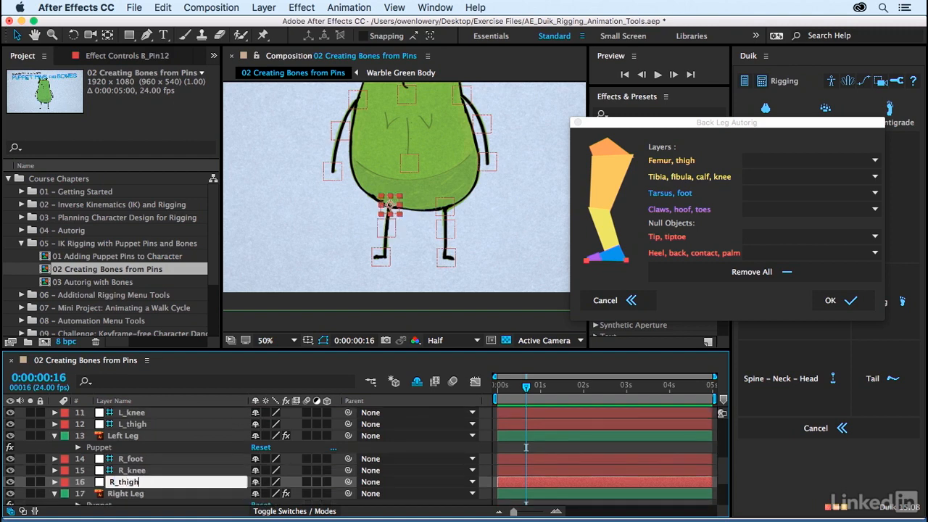
type("_thigh")
key("Return")
left_click(626, 301)
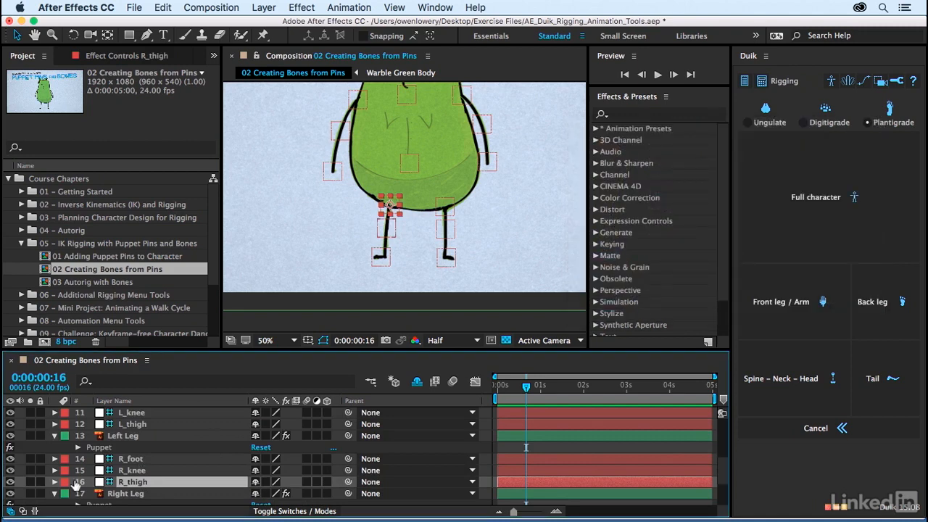
Step: Collapse the expanded Puppet properties of the Left Leg, Right Leg and Left Arm layers
scroll(187, 443, "up", 1)
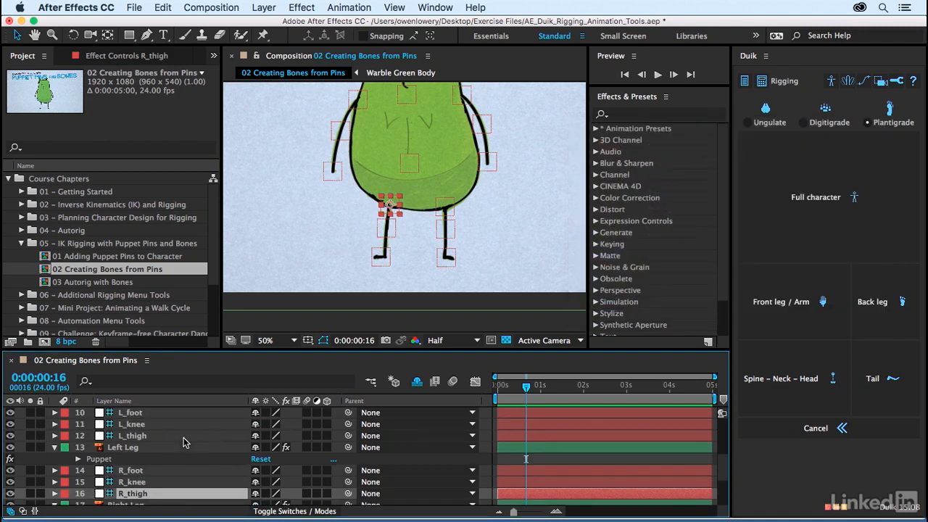
left_click(55, 448)
scroll(54, 458, "down", 5)
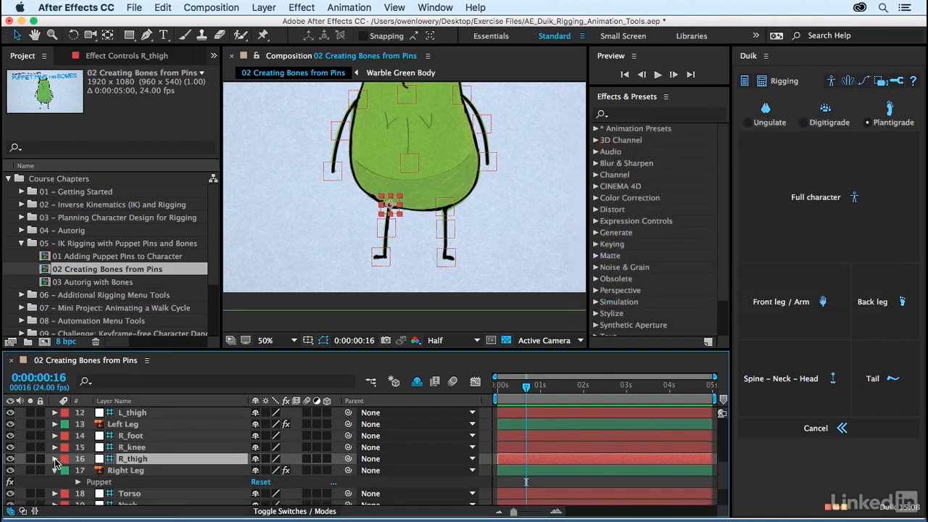
left_click(54, 481)
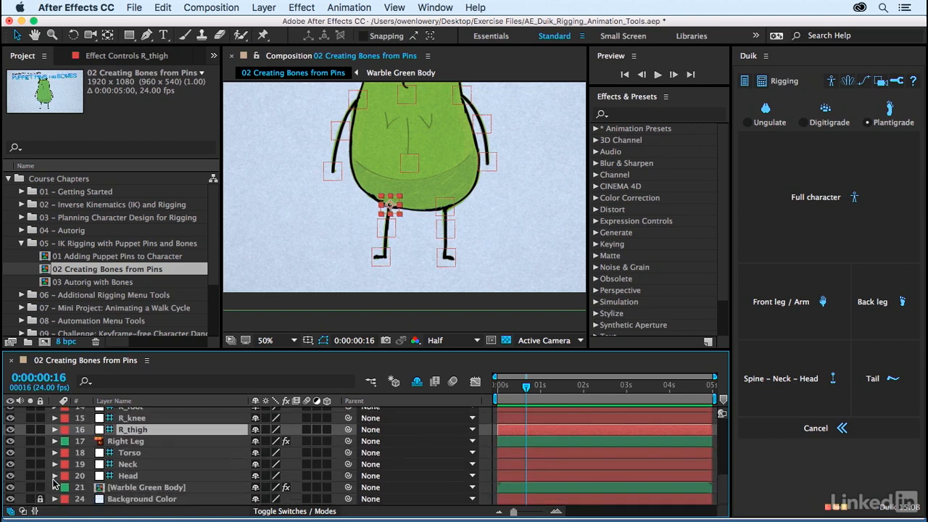
scroll(55, 480, "up", 8)
scroll(54, 478, "up", 5)
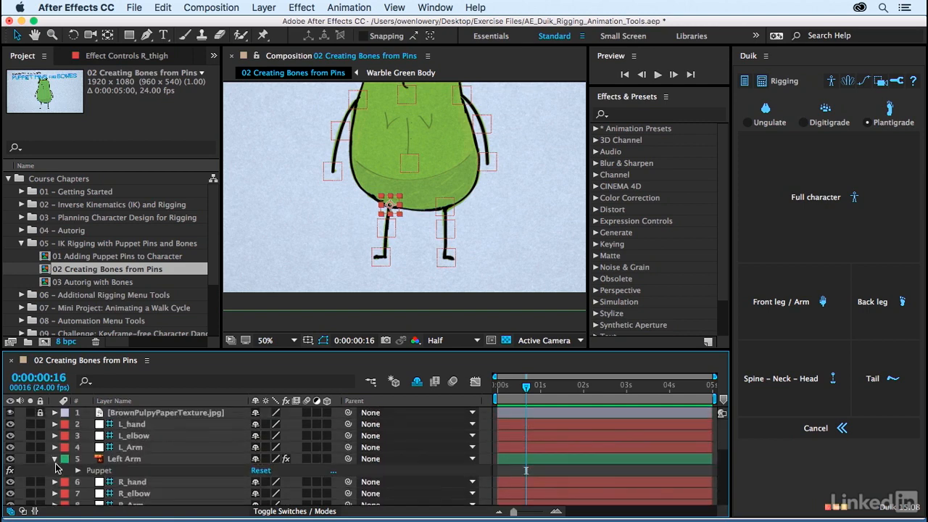
left_click(55, 459)
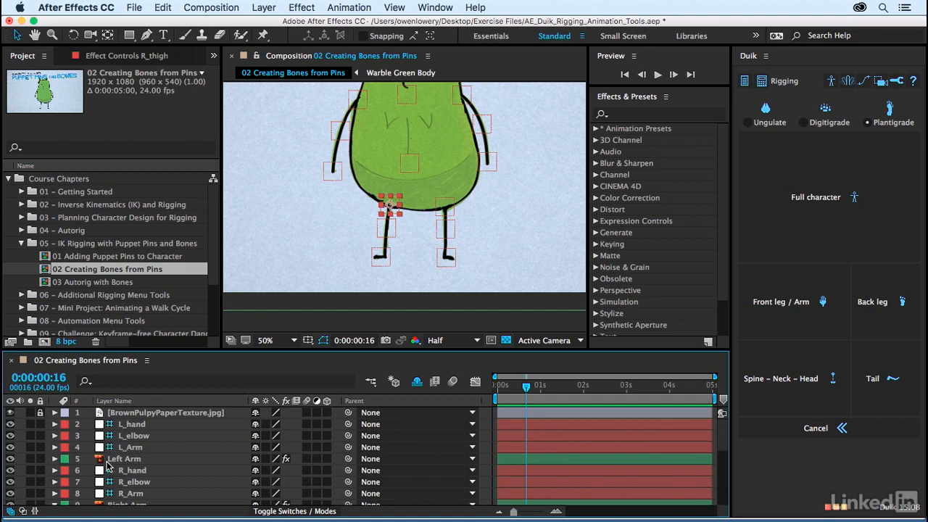
Step: Lock the Left Arm, Right Arm, Left Leg and Right Leg artwork layers, collapsing the Right Arm layer's properties as well
left_click(40, 459)
scroll(41, 463, "down", 2)
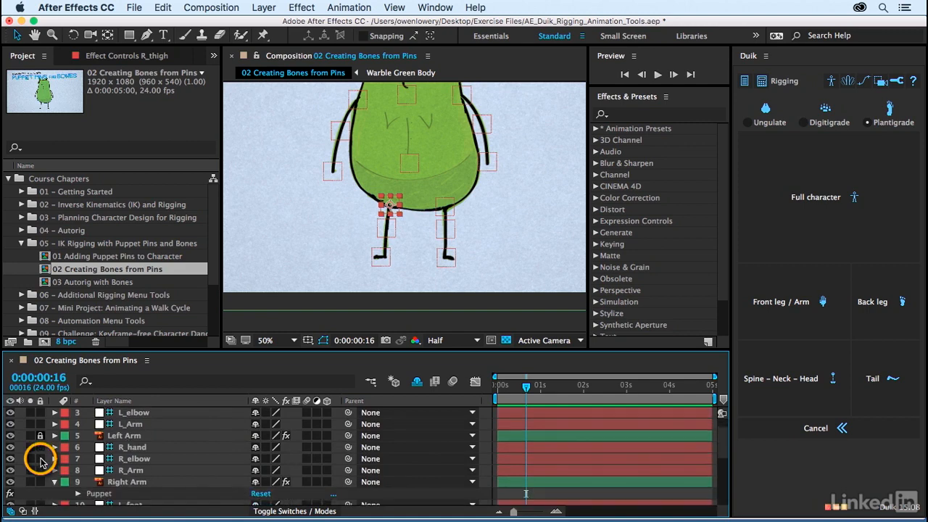
left_click(55, 481)
left_click(40, 481)
left_click(55, 481)
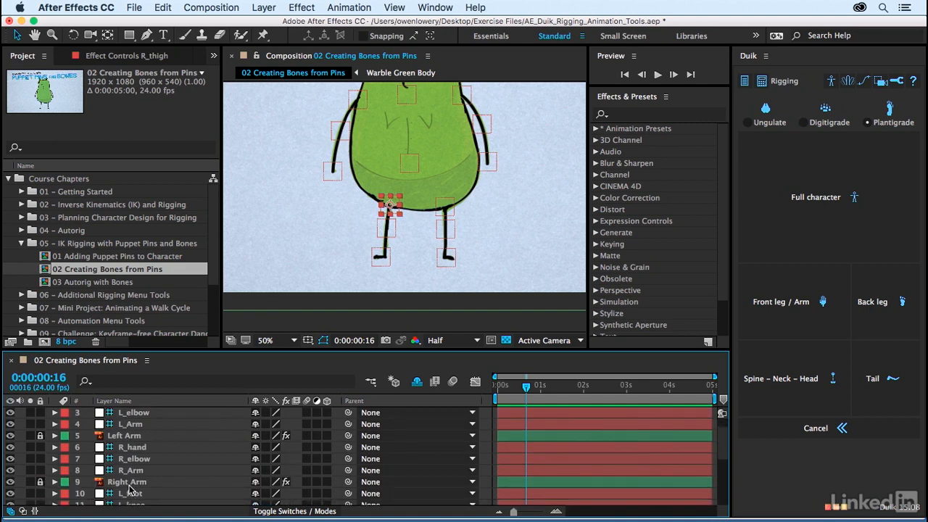
scroll(129, 490, "down", 4)
left_click(39, 482)
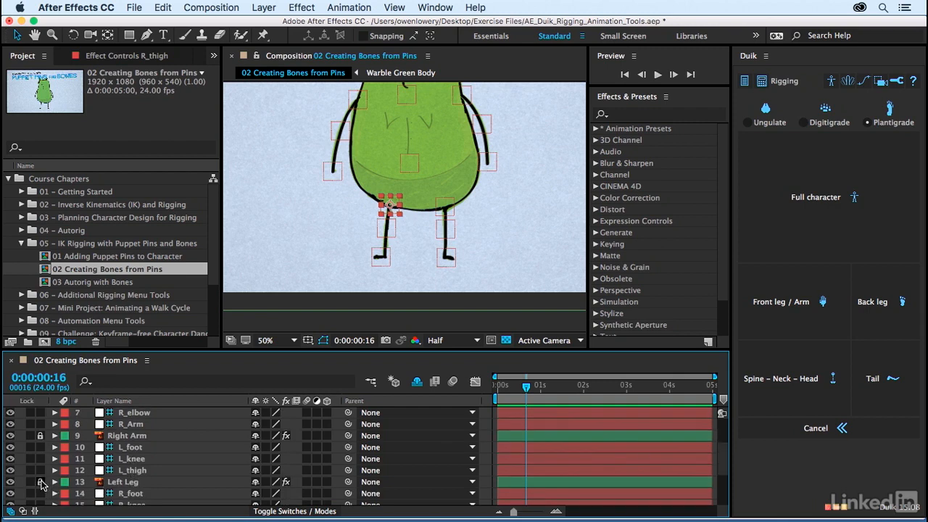
scroll(44, 482, "down", 2)
scroll(44, 482, "down", 3)
left_click(40, 470)
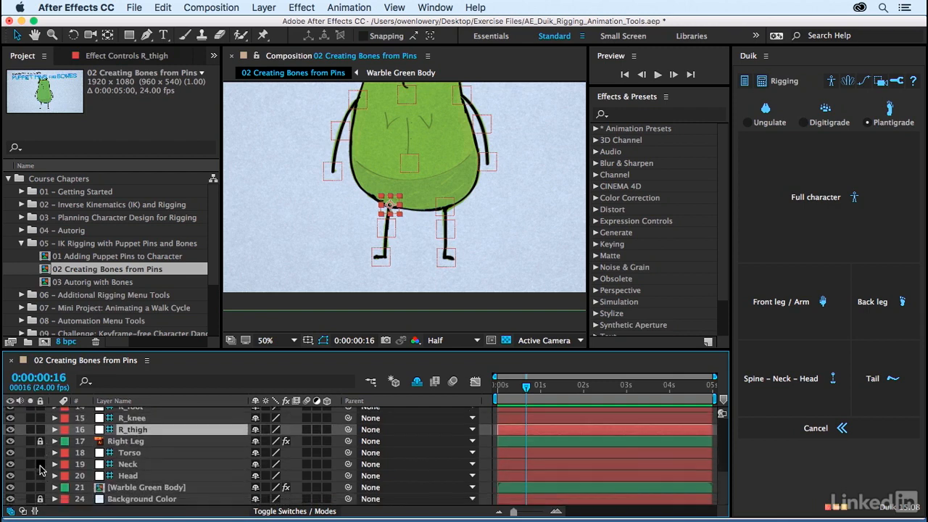
Step: Mark the Warble Green Body, both leg and both arm artwork layers as shy so they are hidden from the timeline
scroll(40, 470, "down", 3)
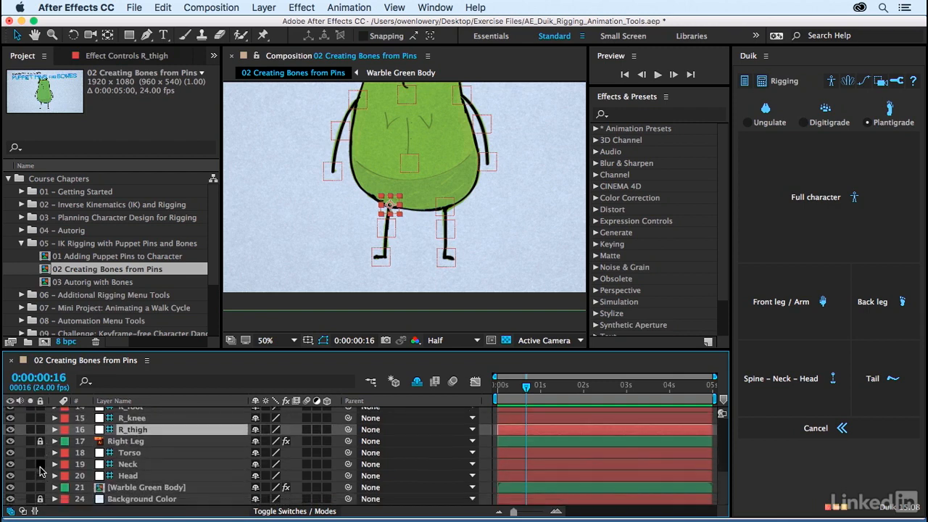
left_click(255, 487)
left_click(255, 440)
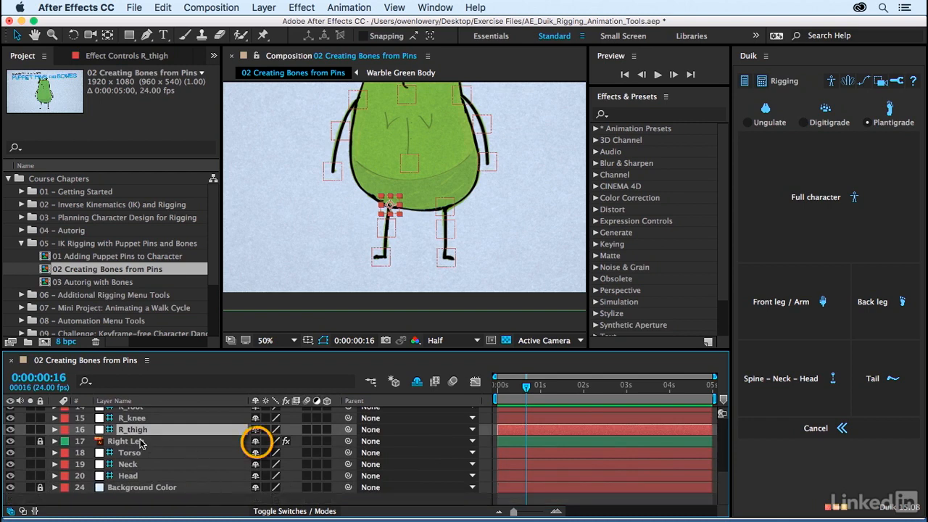
left_click(417, 382)
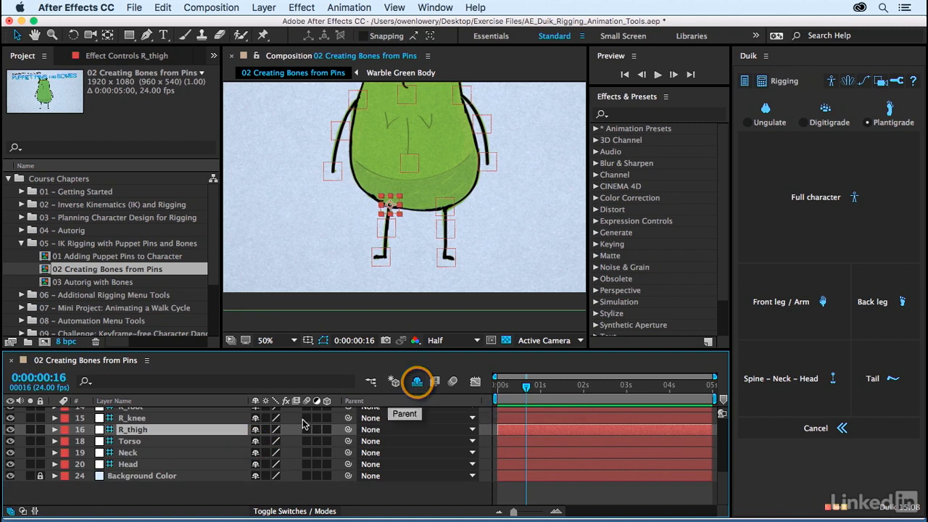
scroll(245, 439, "up", 2)
left_click(255, 441)
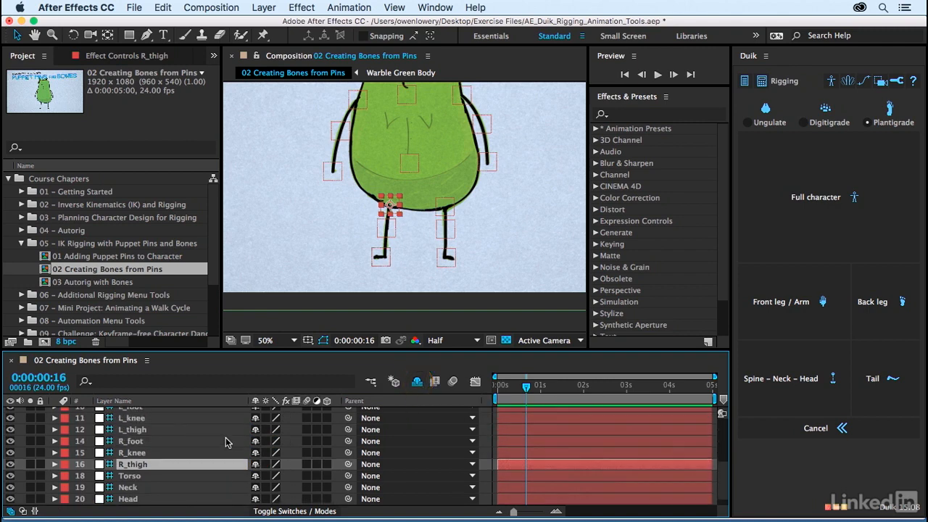
scroll(239, 440, "up", 2)
left_click(255, 430)
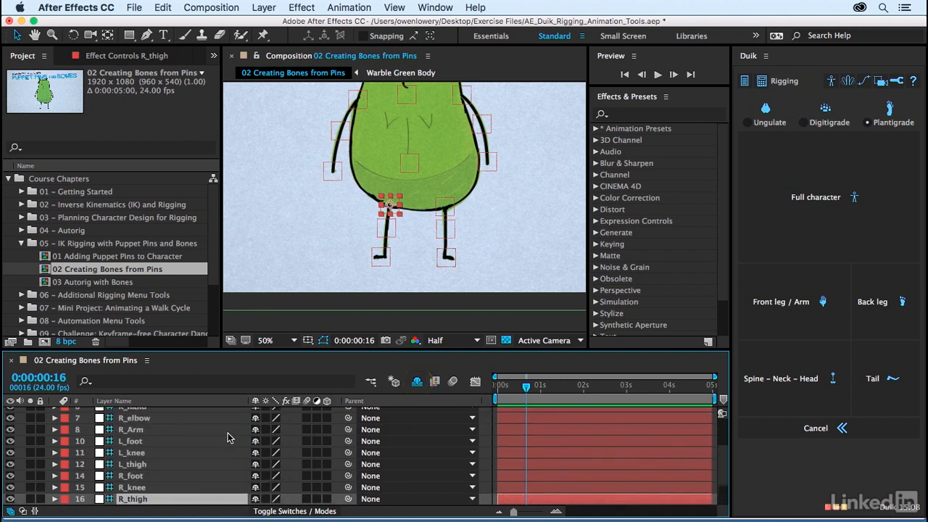
scroll(232, 442, "up", 3)
left_click(255, 458)
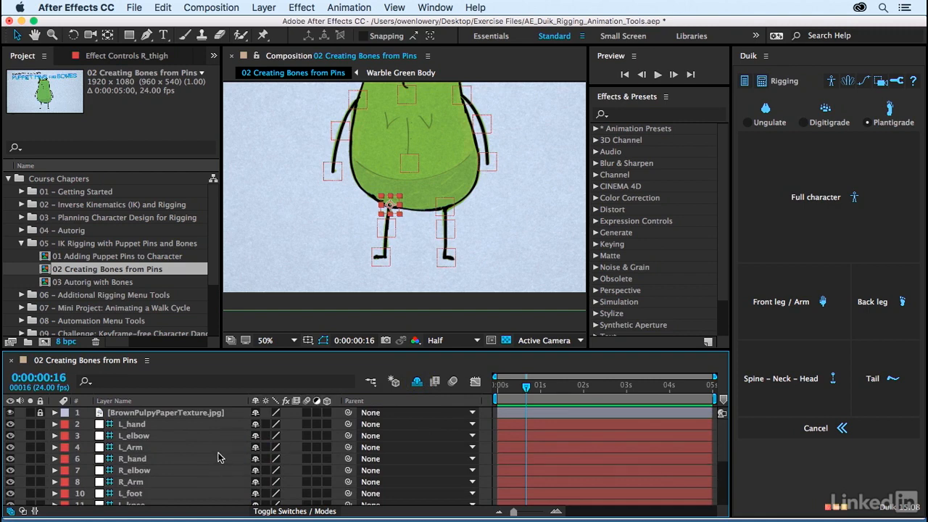
Step: Reveal the shy layers briefly, hide them again, and look over the remaining bone layers in the timeline
left_click(418, 384)
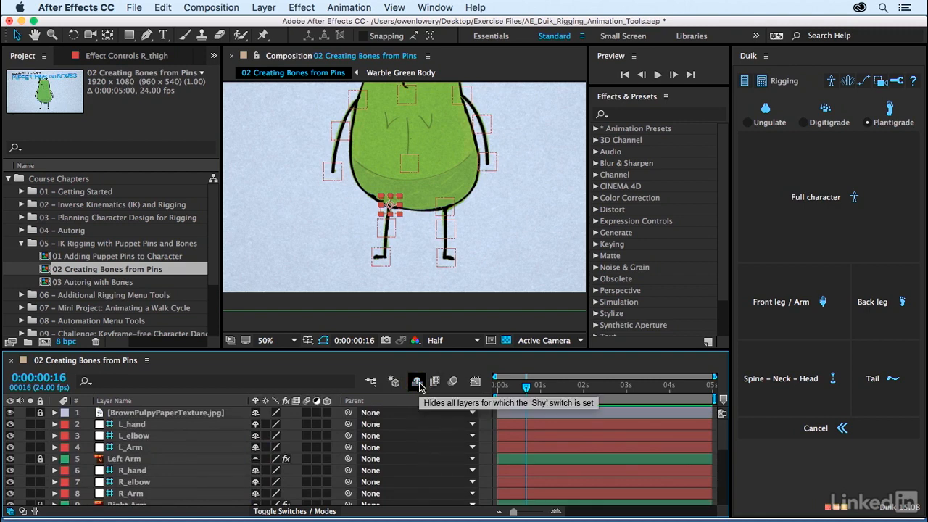
left_click(418, 384)
scroll(137, 478, "down", 3)
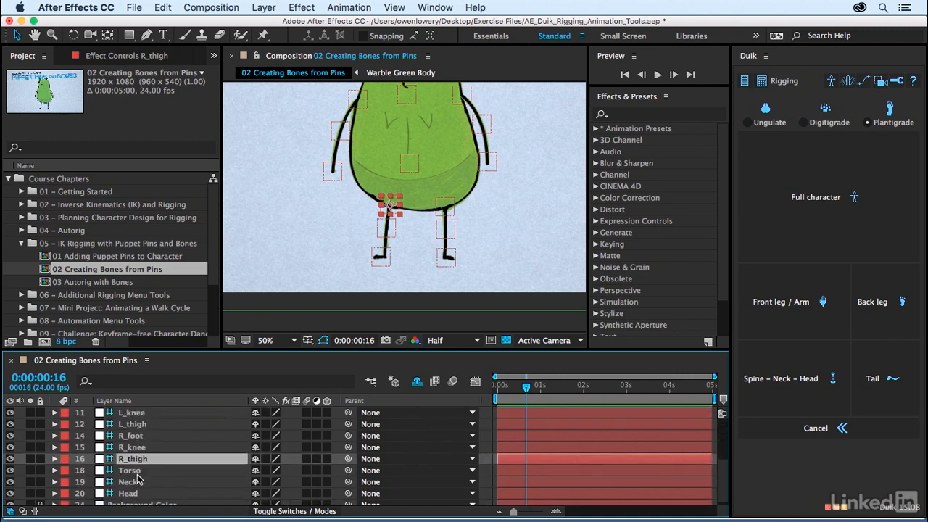
scroll(139, 476, "up", 4)
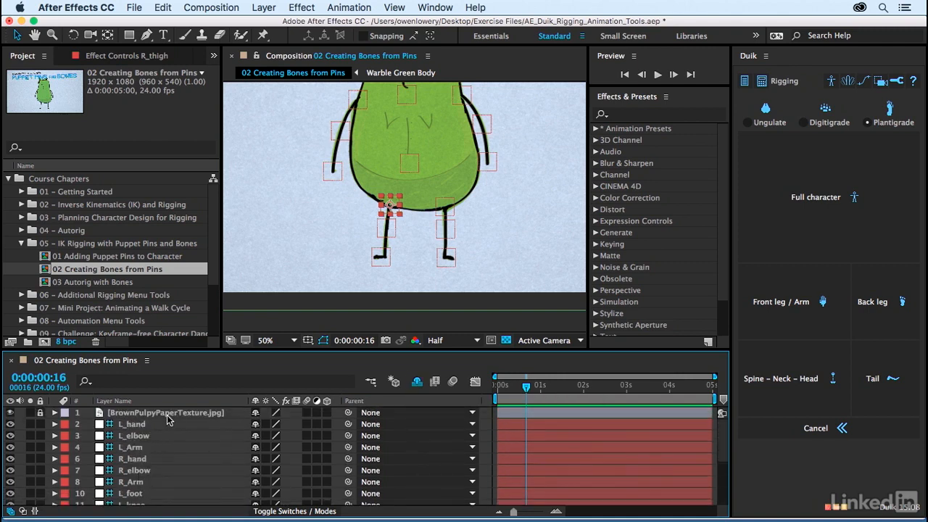
Step: Deselect the R_thigh bone and fit the whole composition in the viewer
left_click(477, 131)
left_click(286, 340)
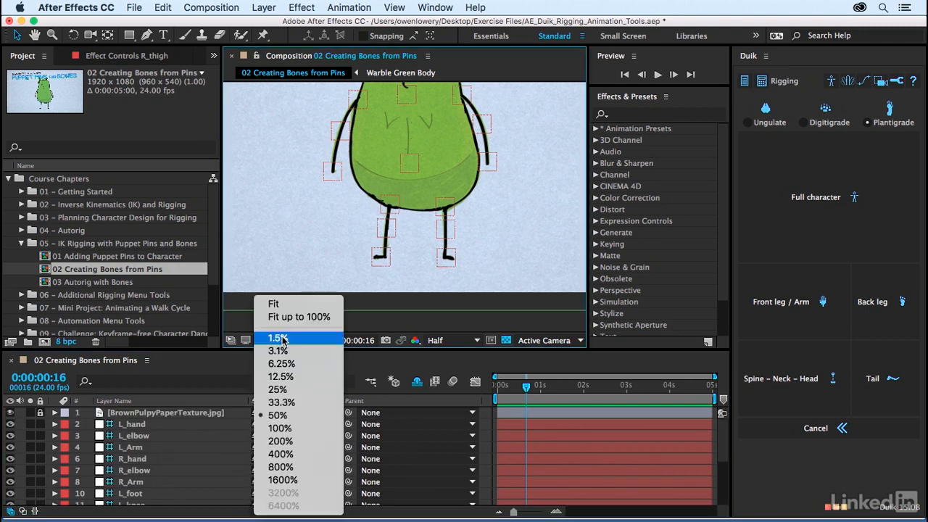
left_click(287, 305)
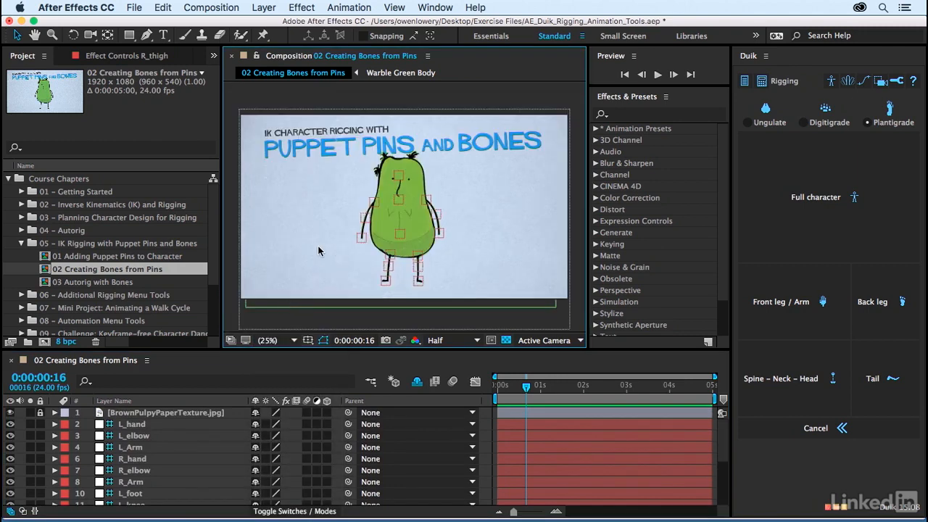